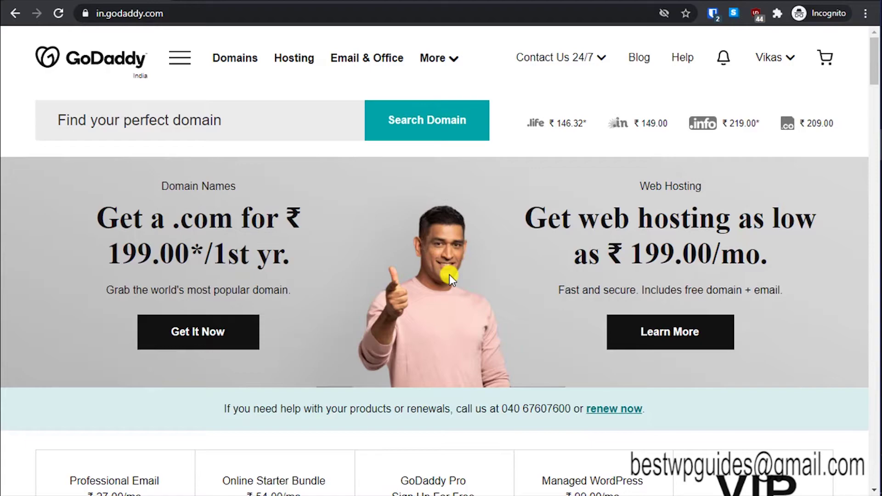
Go to My Products from the GoDaddy account menu and scroll to All Products and Services.
scroll(236, 338, "down", 5)
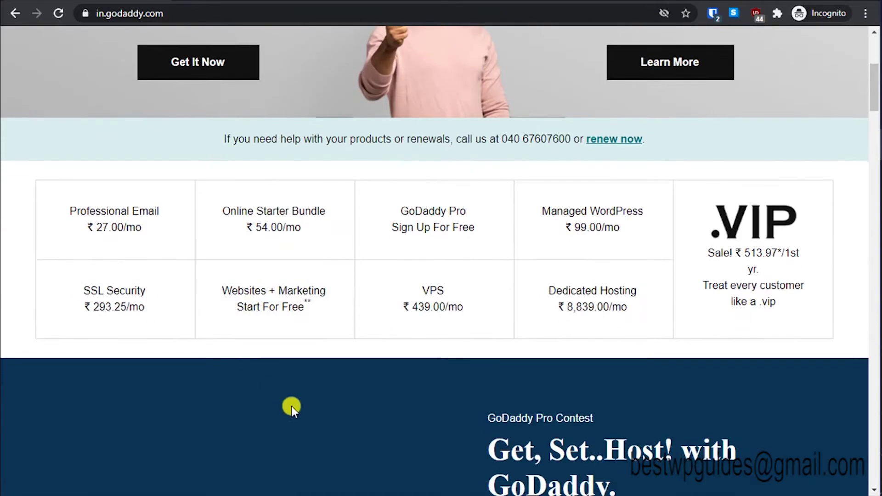
scroll(291, 406, "up", 5)
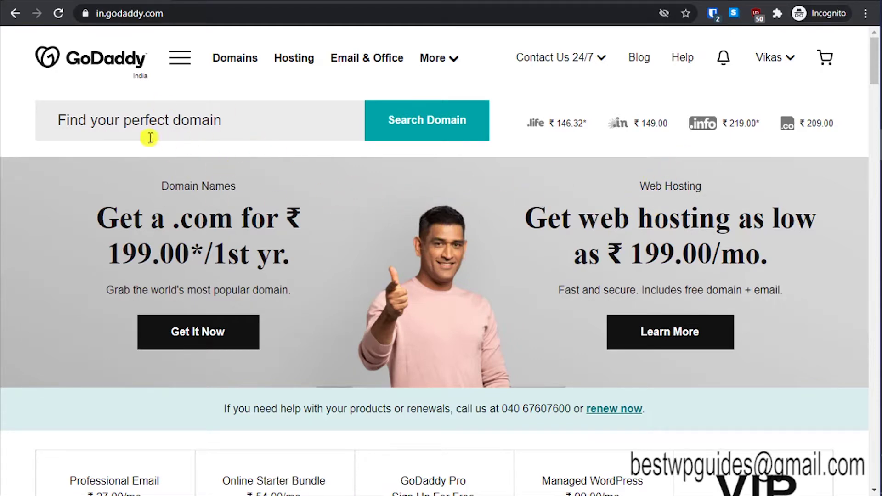
left_click(156, 3)
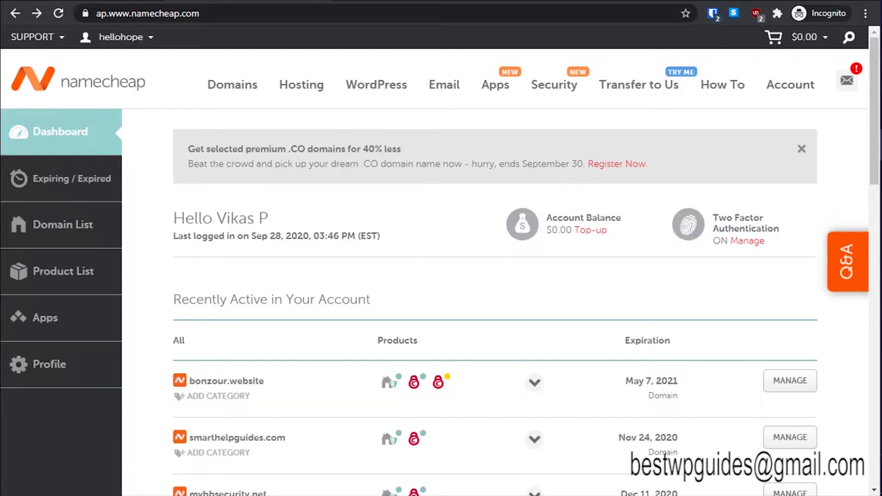
left_click(56, 1)
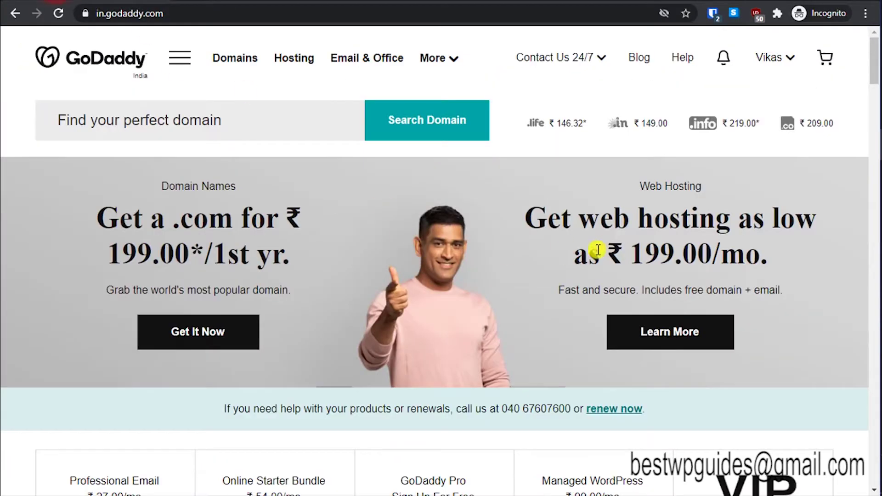
left_click(790, 59)
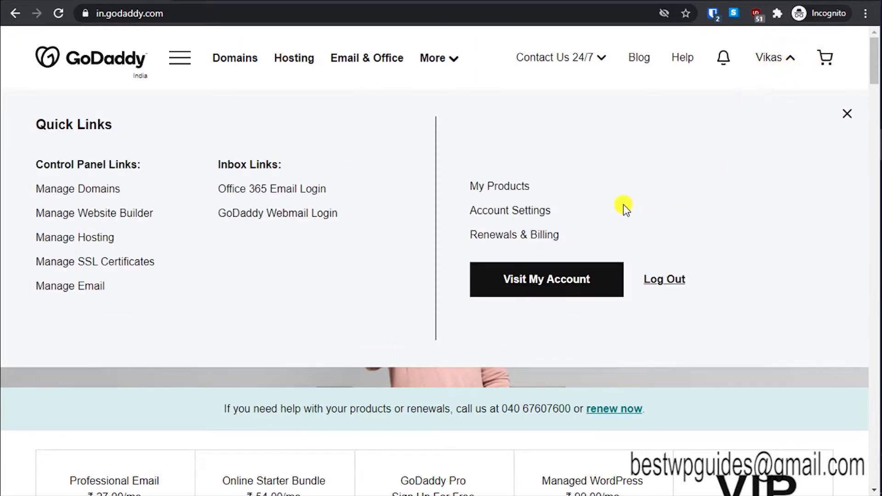
left_click(514, 190)
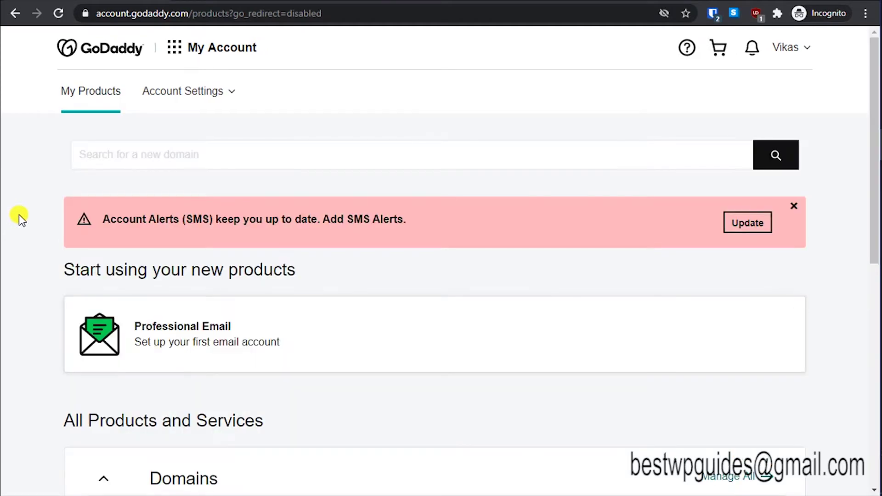
scroll(22, 219, "down", 1)
scroll(24, 222, "down", 5)
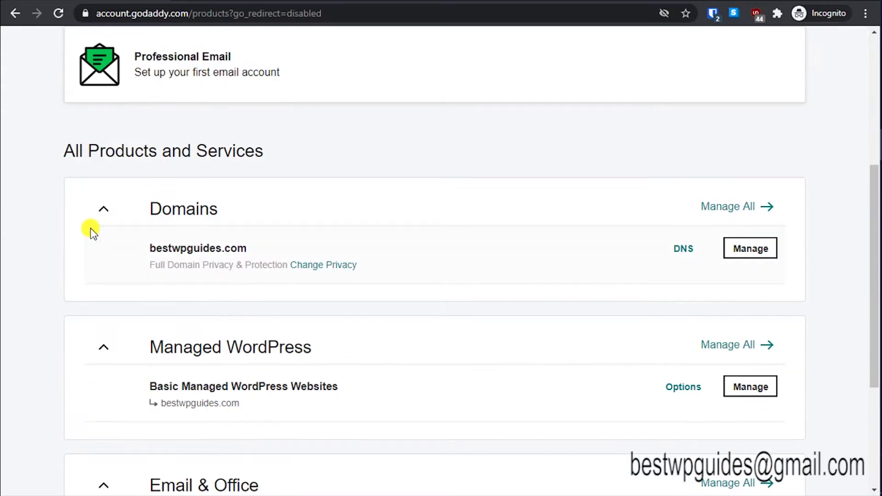
scroll(28, 221, "down", 2)
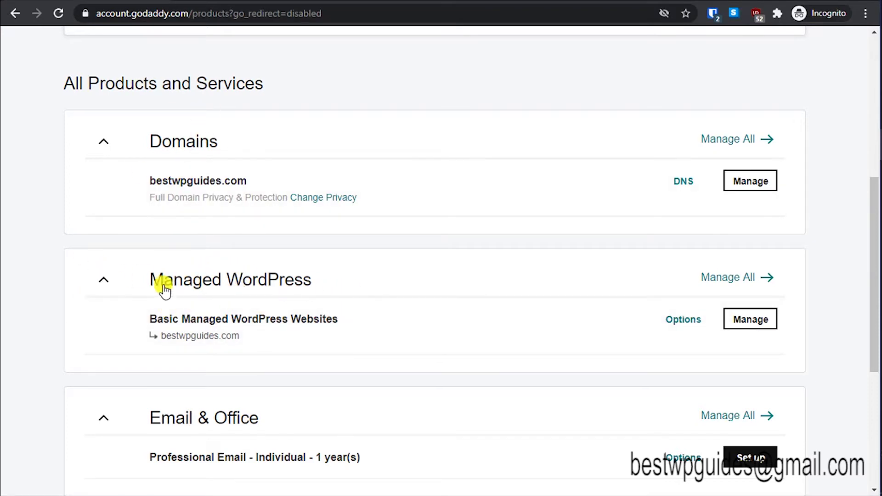
Open the bestwpguides.com Managed WordPress site's Settings and scroll down to its Domains section.
left_click(754, 327)
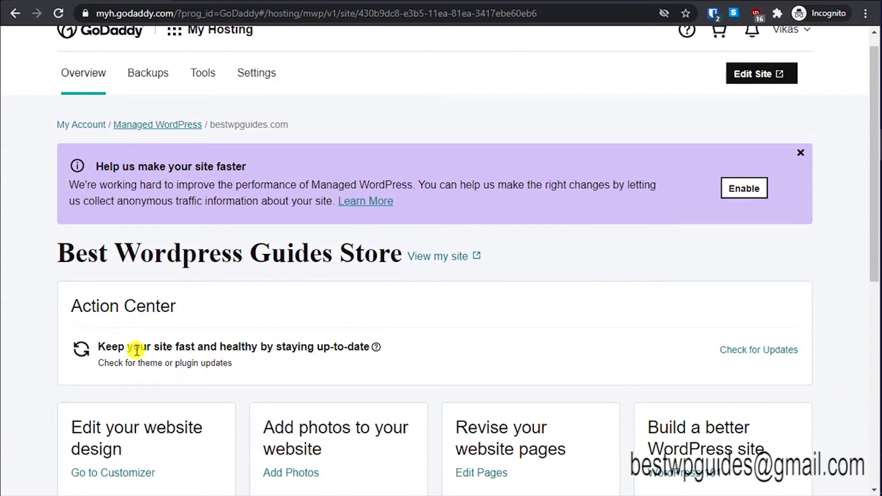
left_click(171, 126)
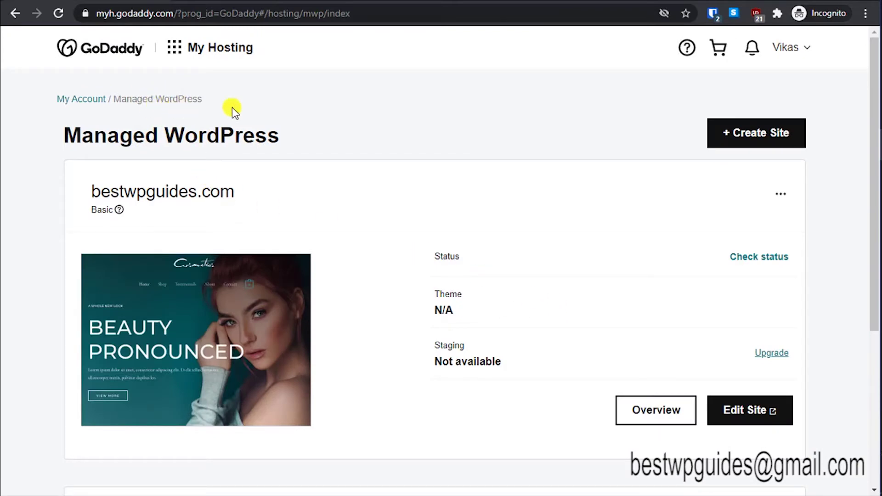
left_click(782, 200)
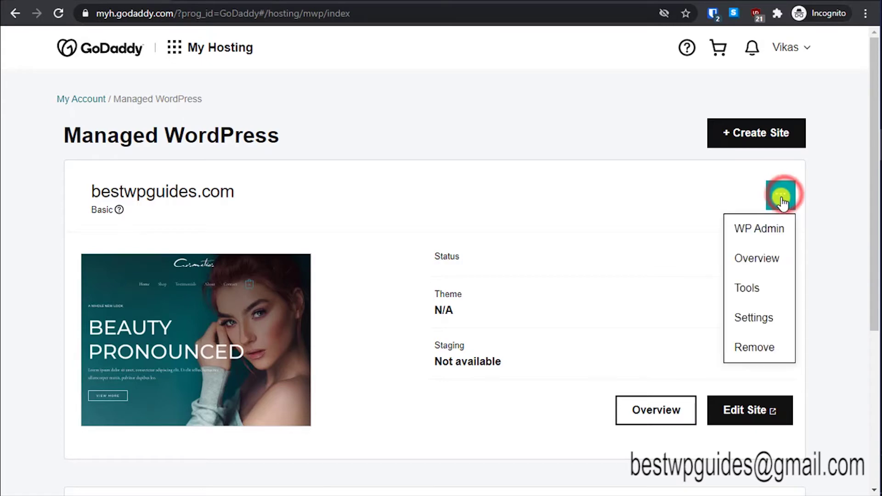
left_click(749, 319)
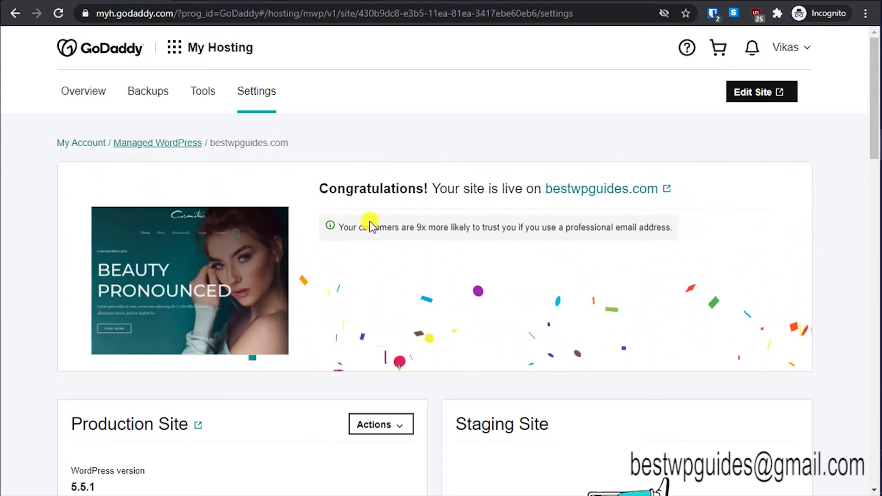
scroll(531, 279, "down", 3)
scroll(528, 282, "down", 3)
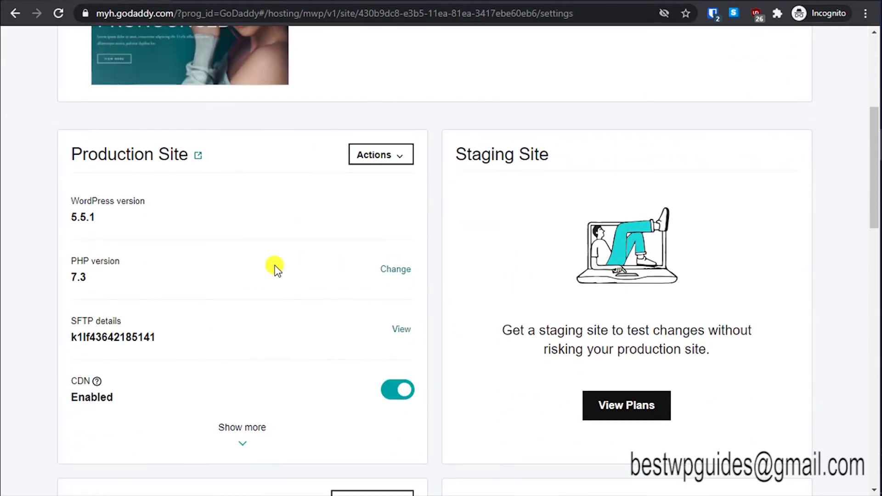
scroll(268, 335, "down", 3)
scroll(233, 397, "down", 3)
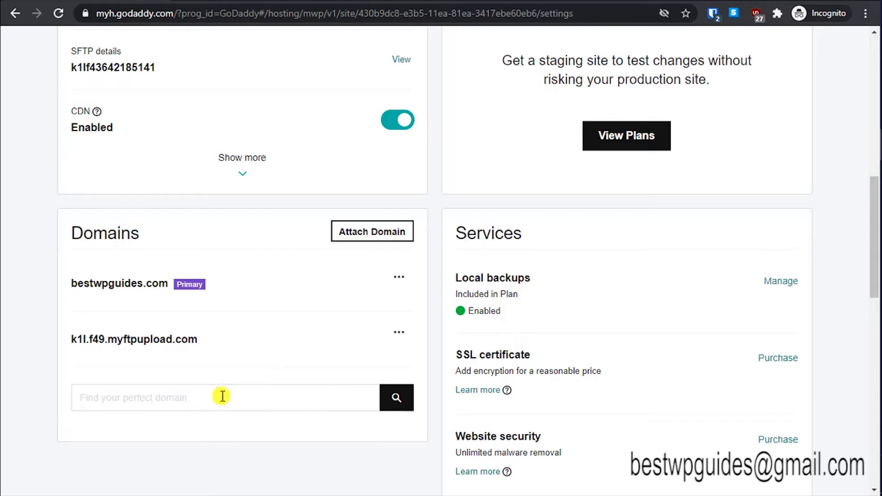
left_click(207, 399)
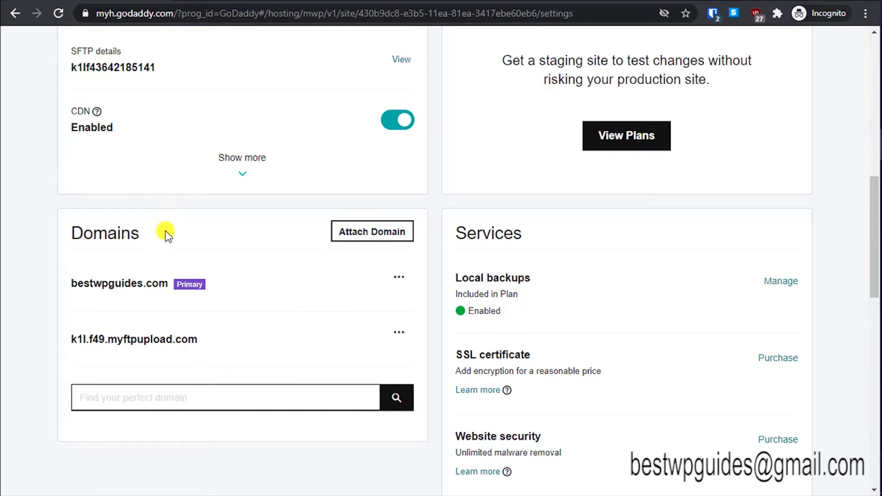
Start Attach Domain with 'Add an external domain or subdomain' and focus the empty domain field.
left_click(364, 235)
left_click(282, 190)
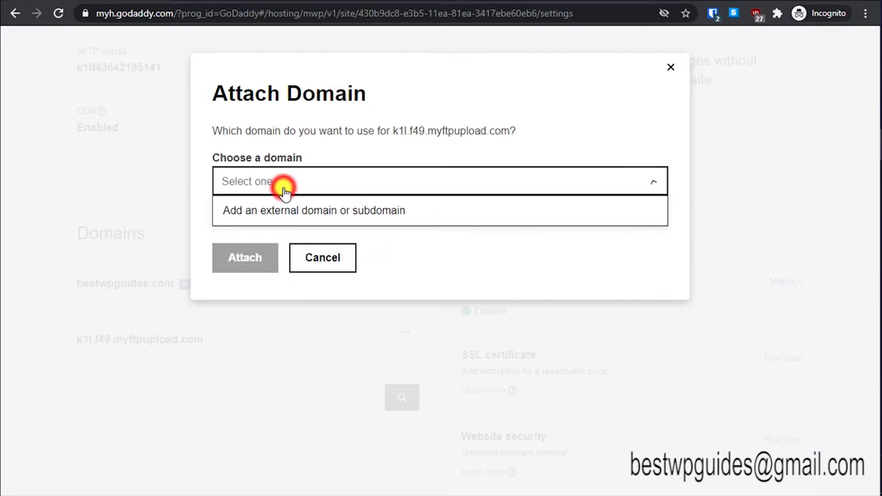
left_click(283, 218)
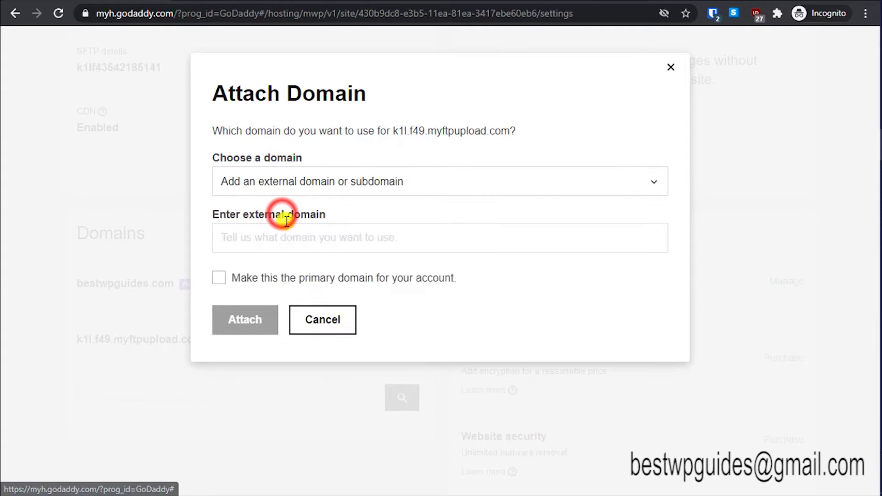
left_click(322, 246)
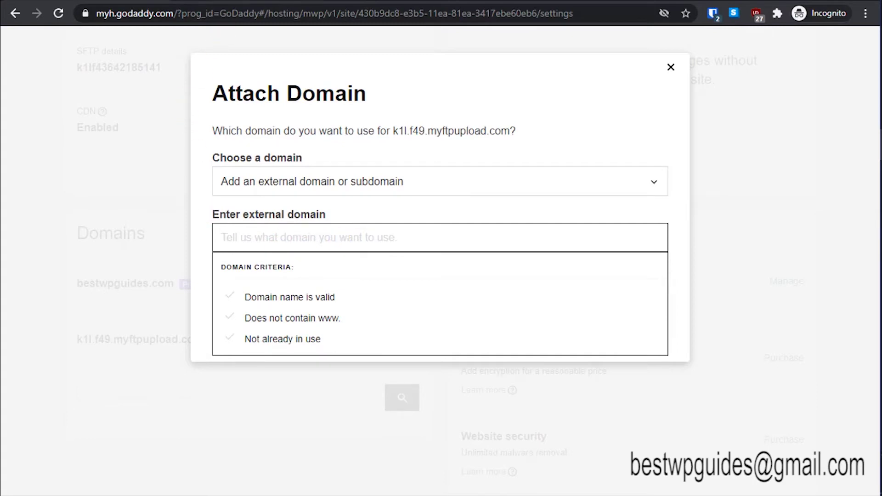
Copy the domain name bonzour.website from the Namecheap dashboard's recently active list.
left_click(248, 1)
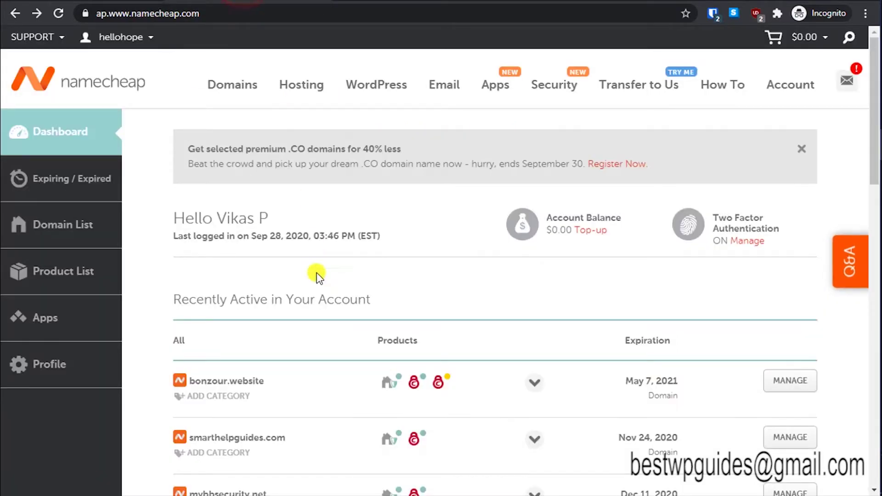
double_click(272, 380)
key("ctrl+c")
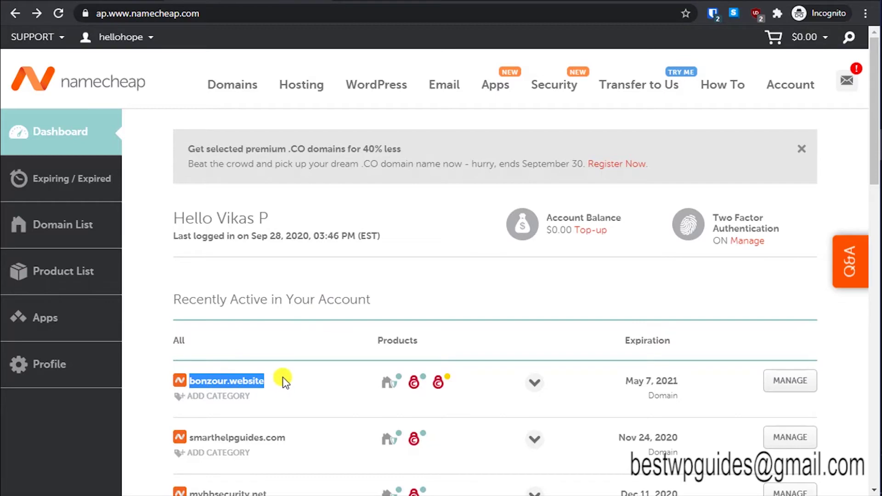
right_click(244, 385)
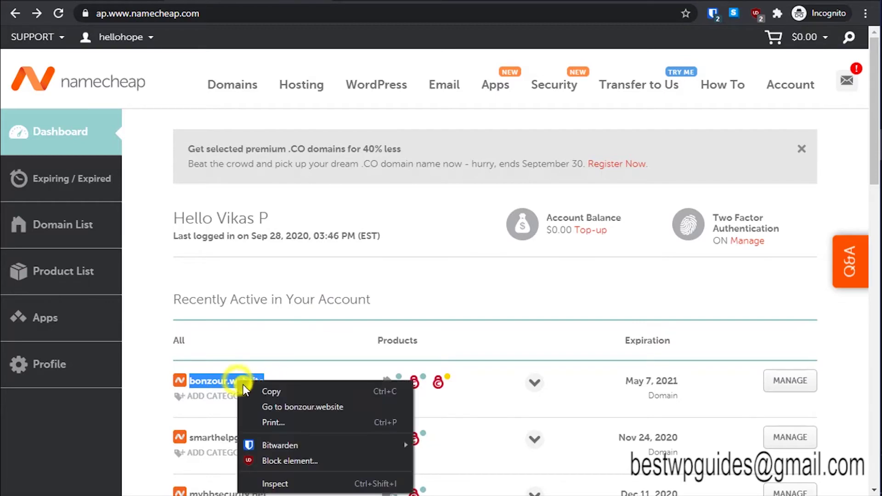
left_click(271, 391)
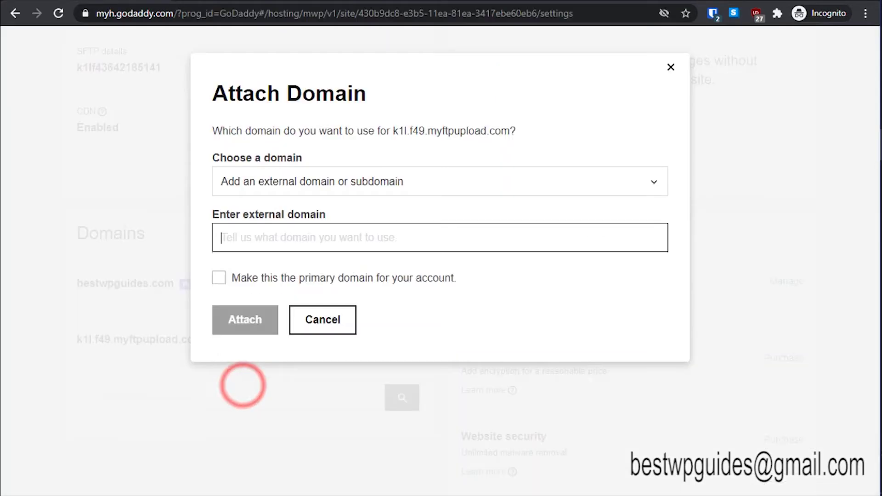
Paste bonzour.website as the external domain and attach it to the bestwpguides.com site.
left_click(360, 244)
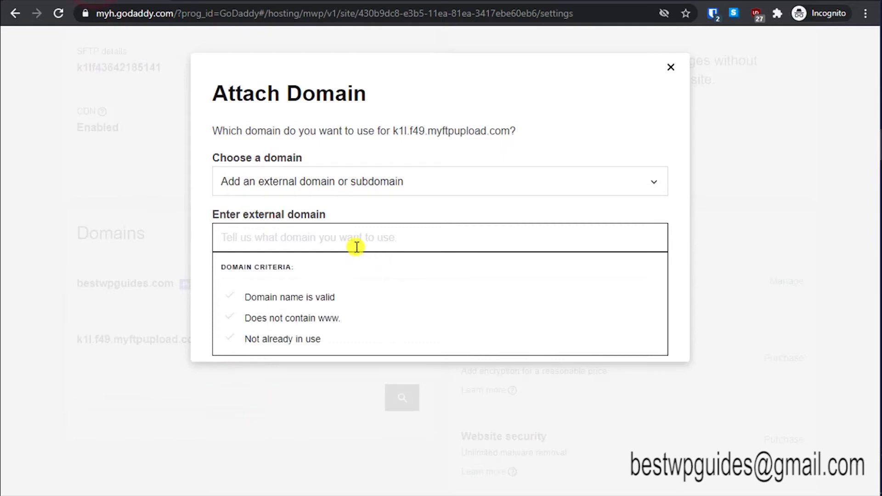
key("ctrl+v")
left_click(399, 203)
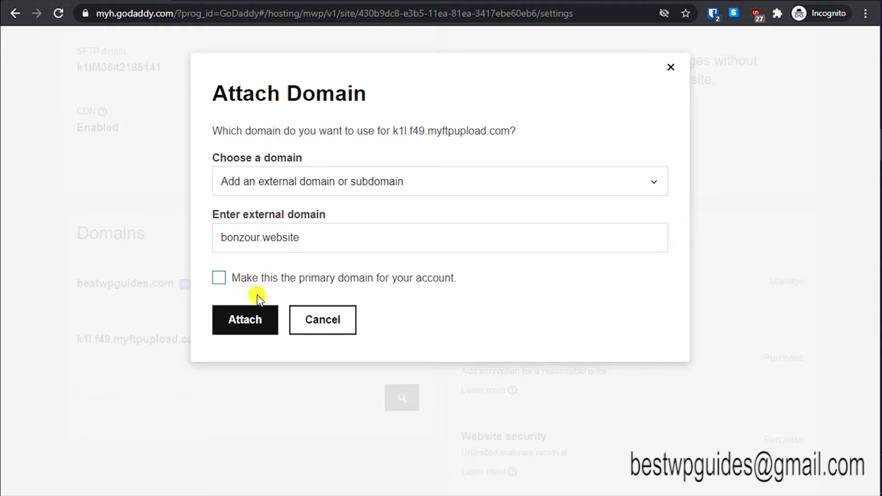
left_click(237, 330)
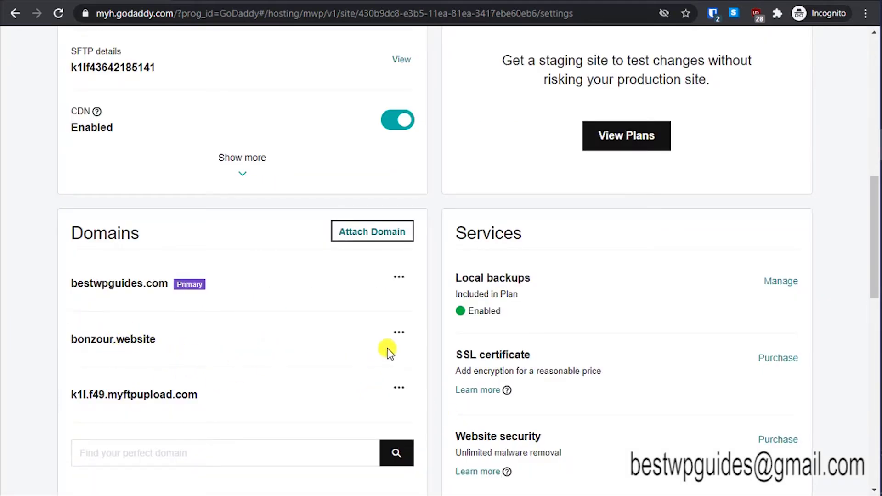
left_click(399, 333)
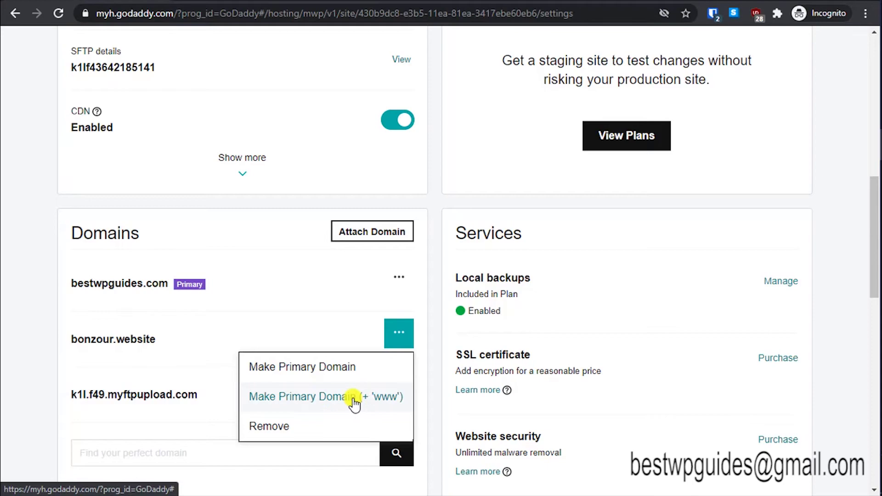
left_click(17, 318)
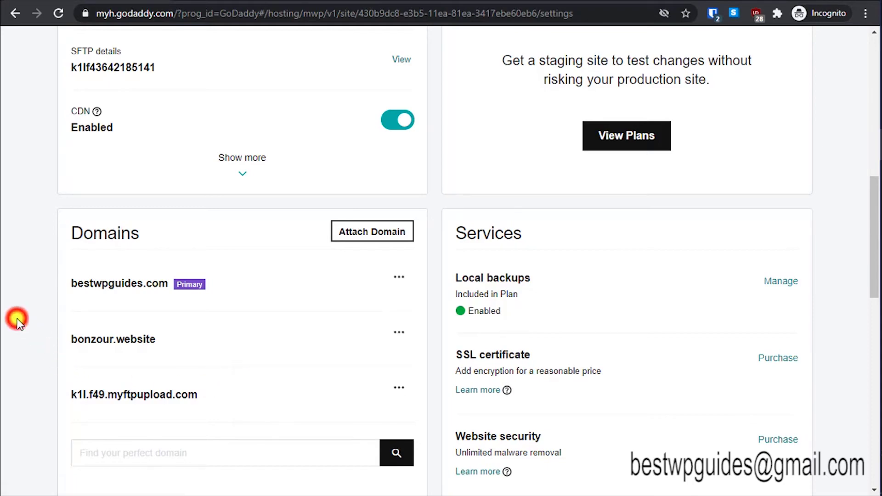
scroll(18, 318, "up", 12)
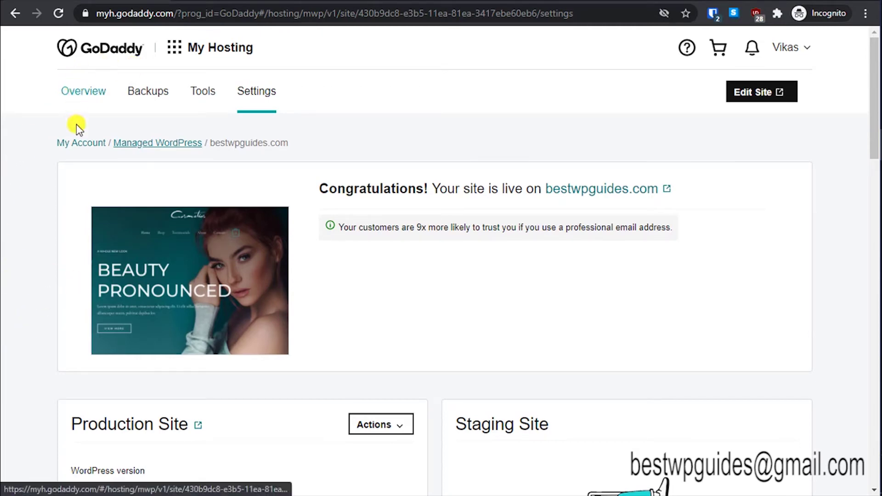
Open DNS management for bonzour.website from the account's full domains list.
left_click(77, 143)
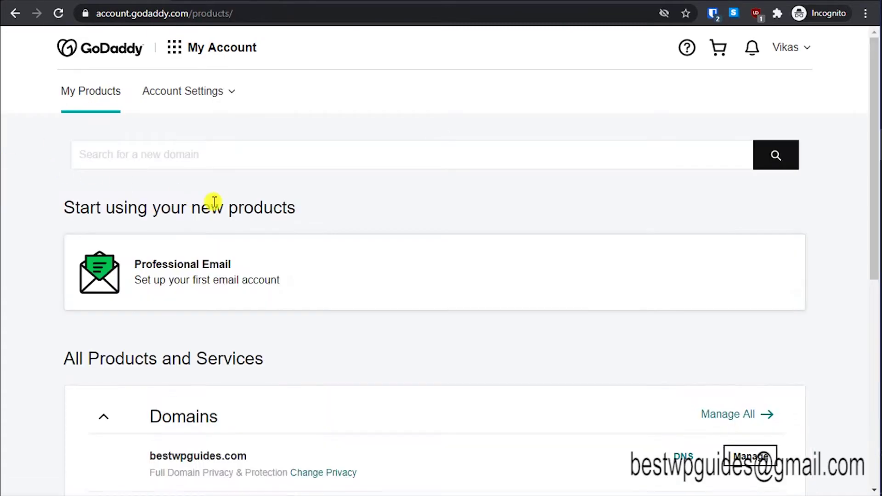
scroll(404, 324, "down", 5)
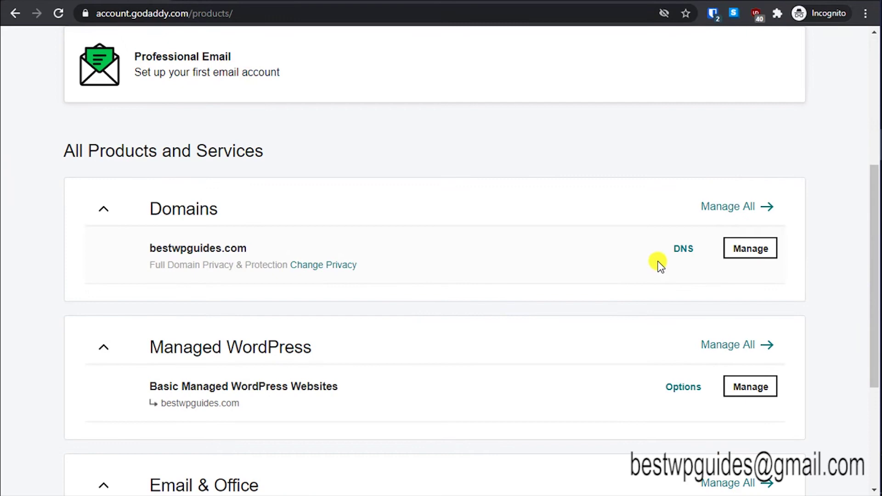
left_click(725, 206)
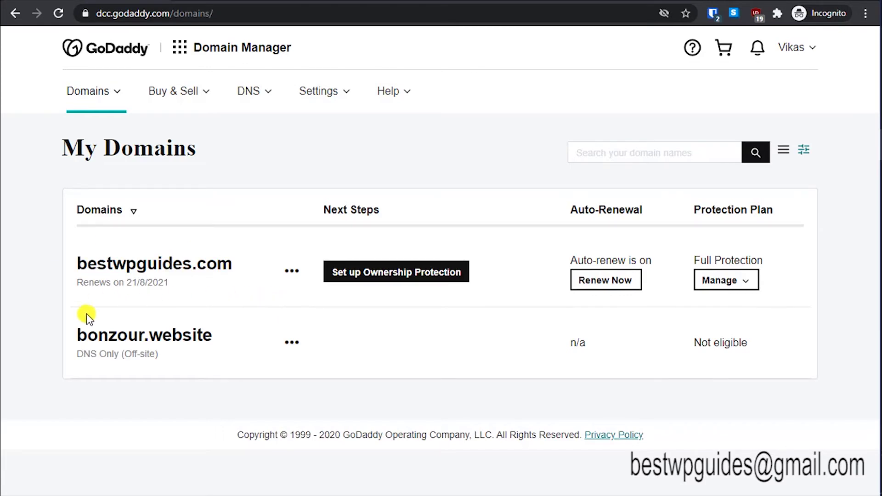
left_click_drag(80, 327, 205, 335)
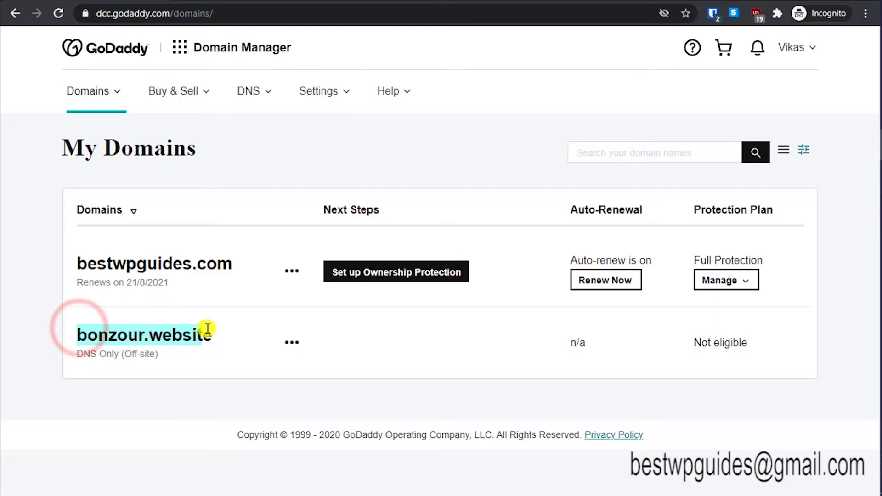
left_click(211, 344)
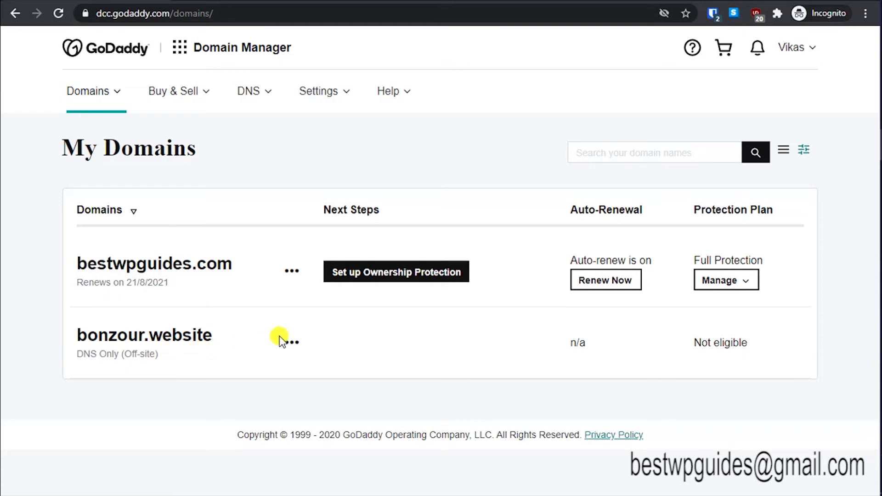
left_click(292, 343)
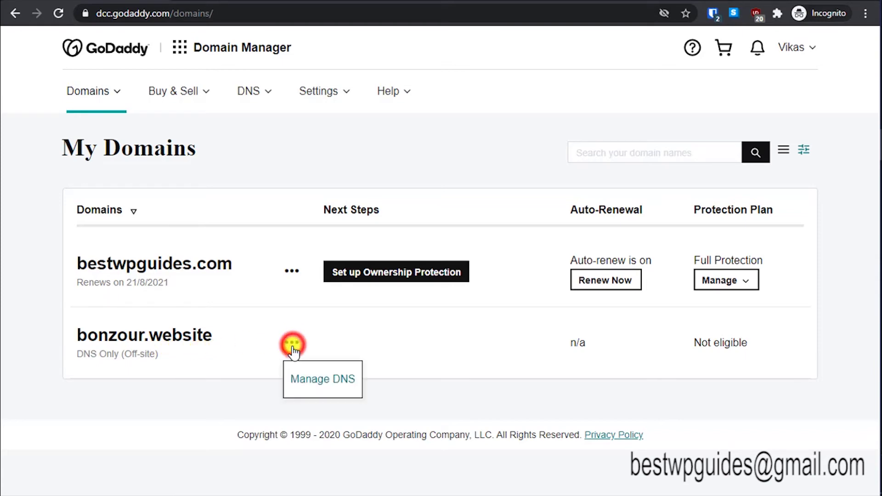
left_click(305, 381)
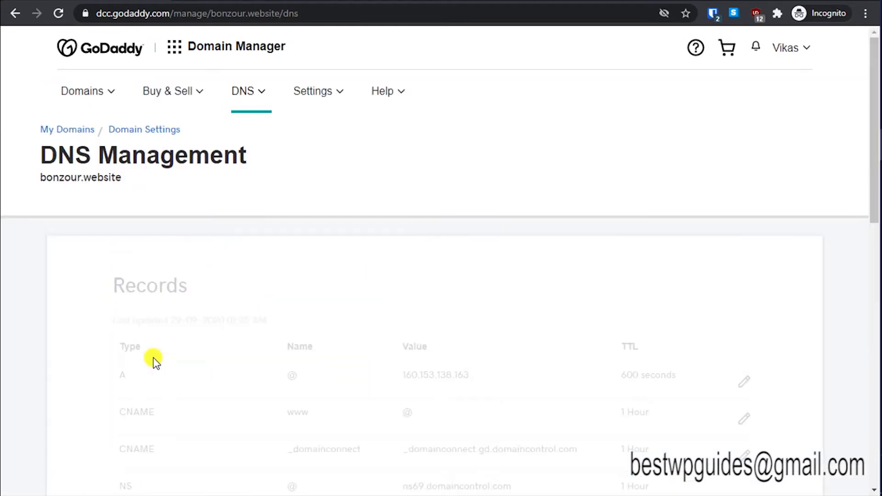
Copy the NS record value ns69.domaincontrol.com.
scroll(152, 357, "down", 3)
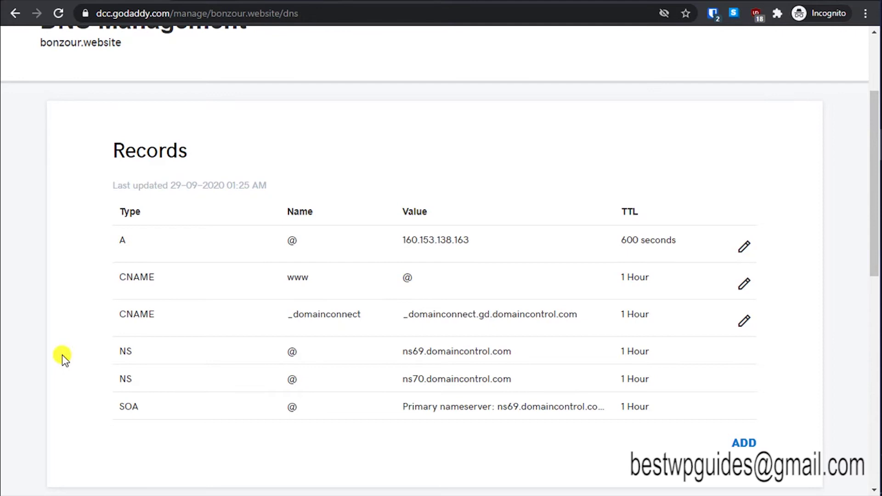
double_click(111, 352)
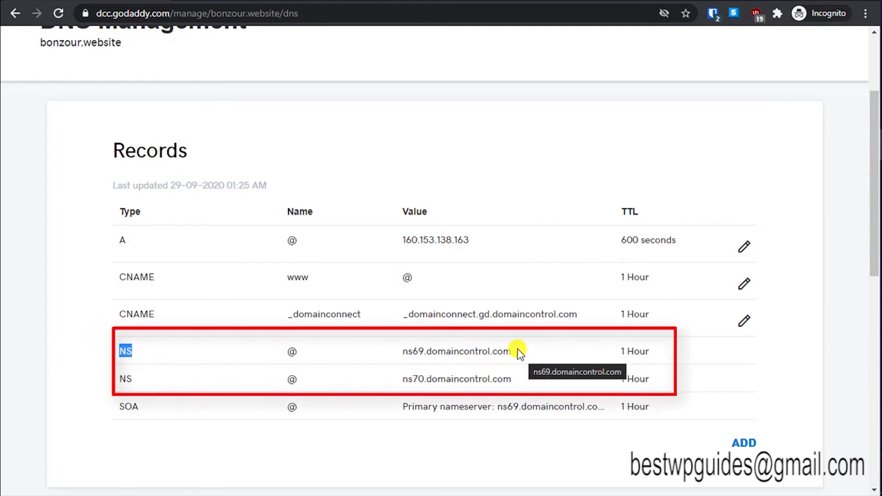
left_click_drag(517, 352, 394, 354)
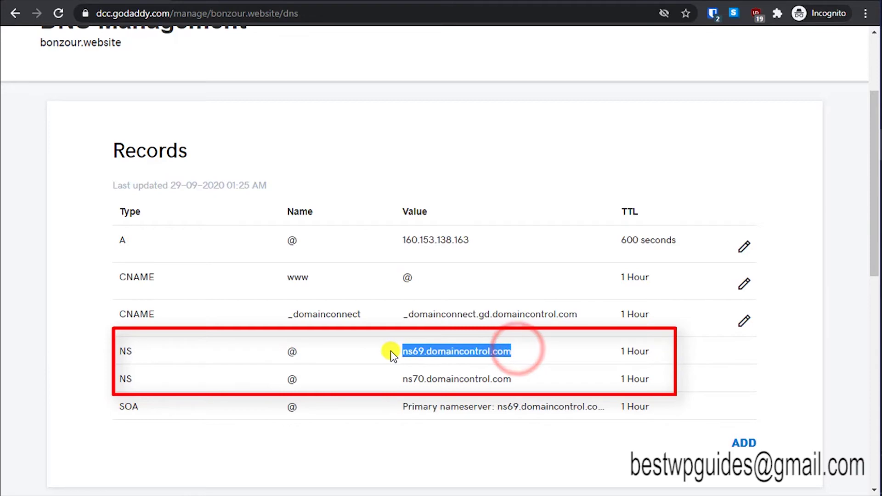
right_click(416, 354)
left_click(416, 357)
Open bonzour.website's Namecheap domain page and set Nameservers to Custom DNS.
key("alt+Tab")
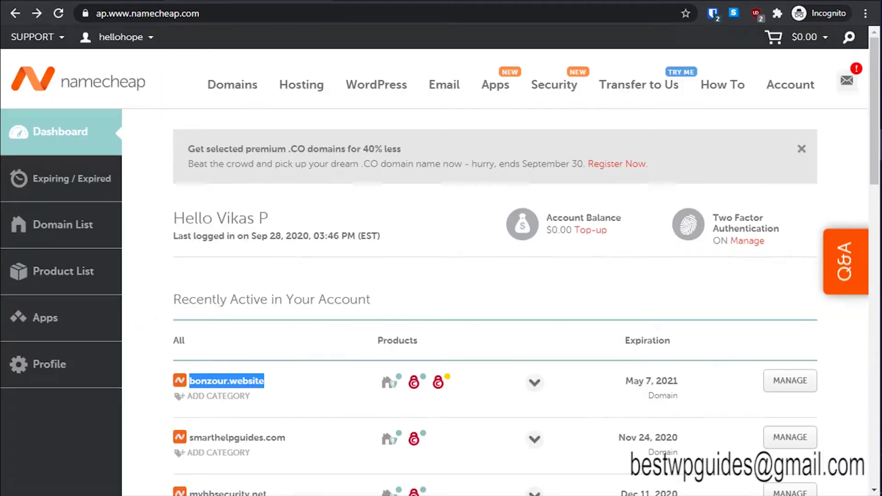
scroll(570, 328, "down", 3)
left_click(351, 254)
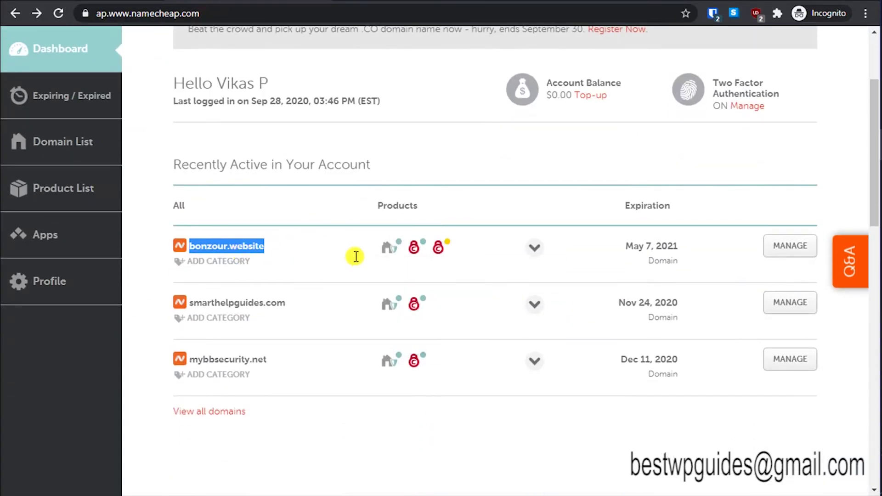
left_click(301, 183)
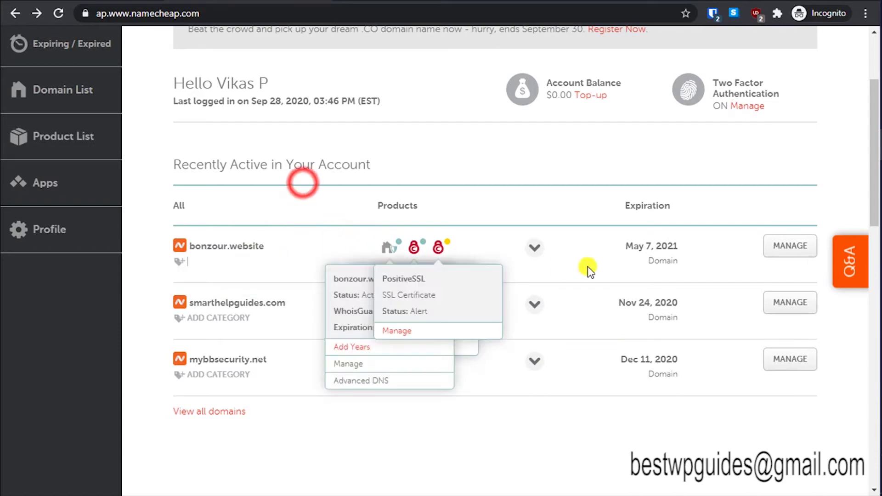
left_click(779, 248)
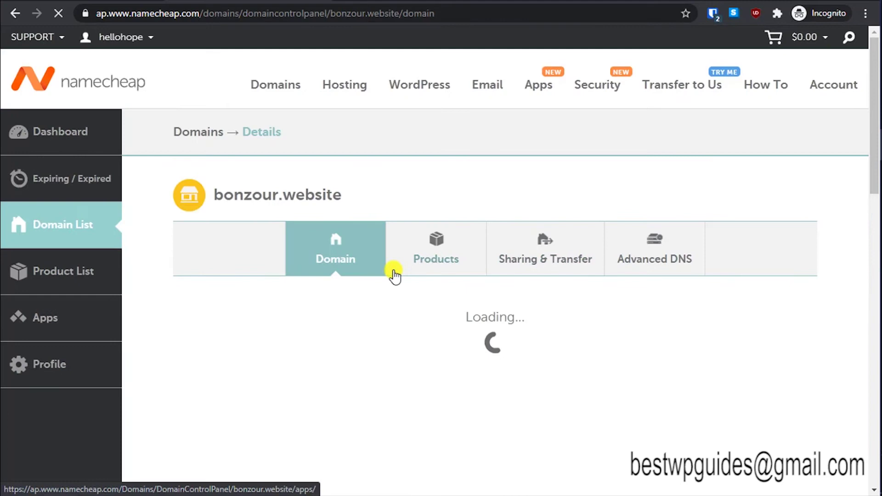
scroll(393, 275, "down", 4)
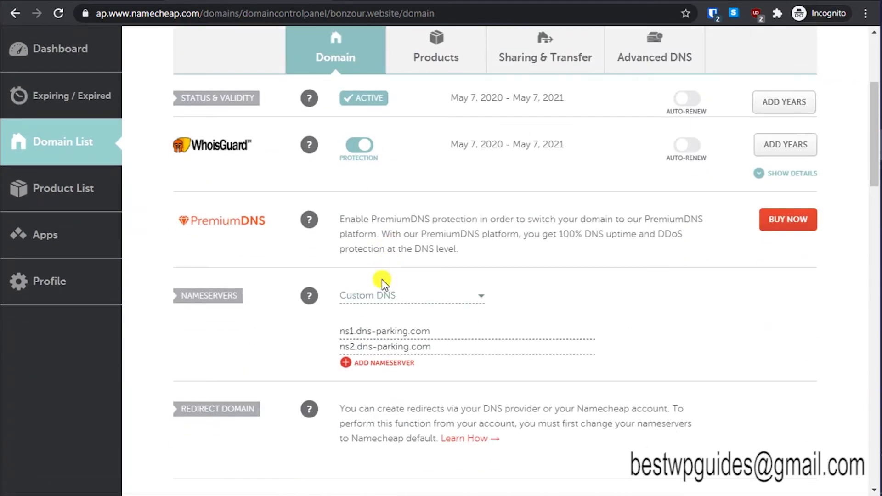
left_click(400, 290)
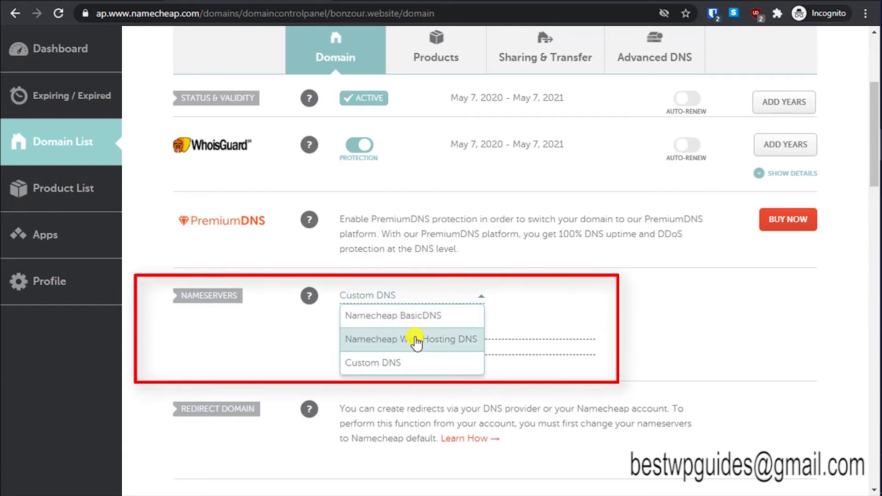
left_click(384, 363)
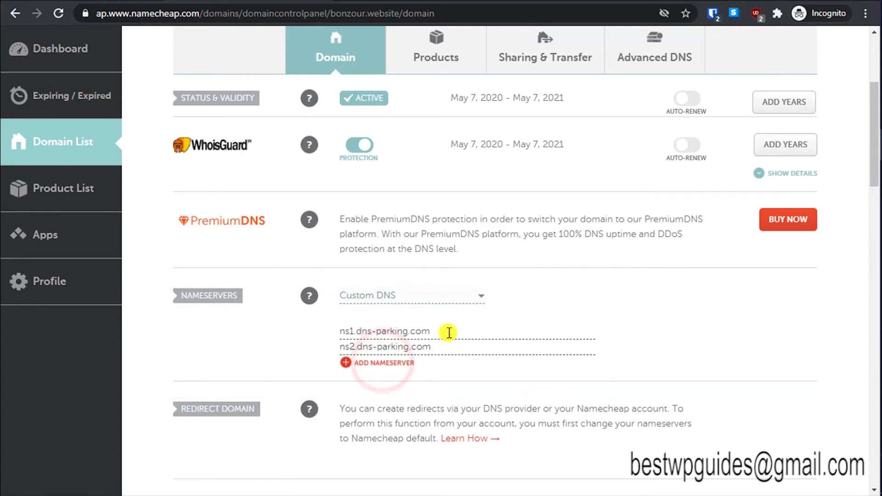
Replace the two dns-parking nameservers with ns69.domaincontrol.com and ns70.domaincontrol.com.
left_click_drag(449, 330, 339, 331)
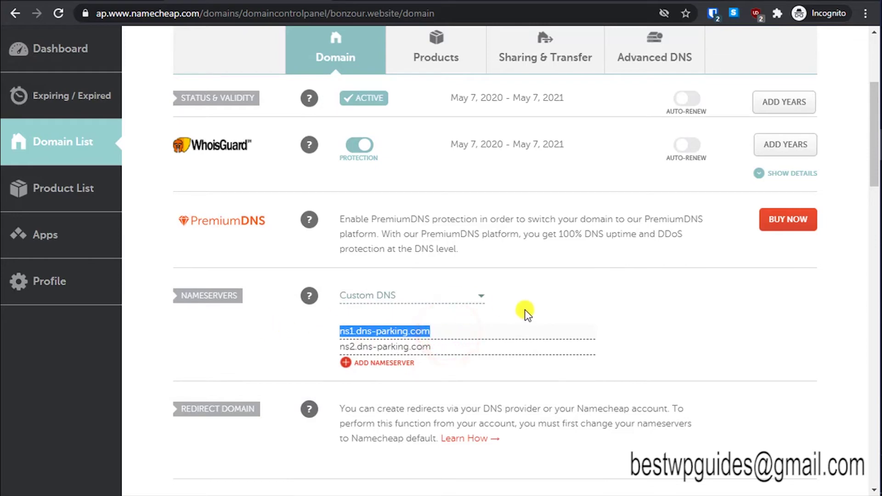
key("ctrl+v")
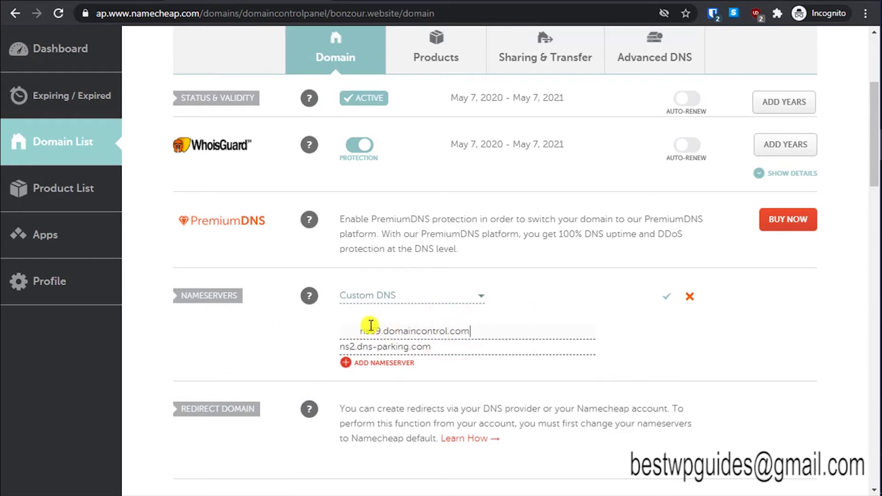
left_click(356, 329)
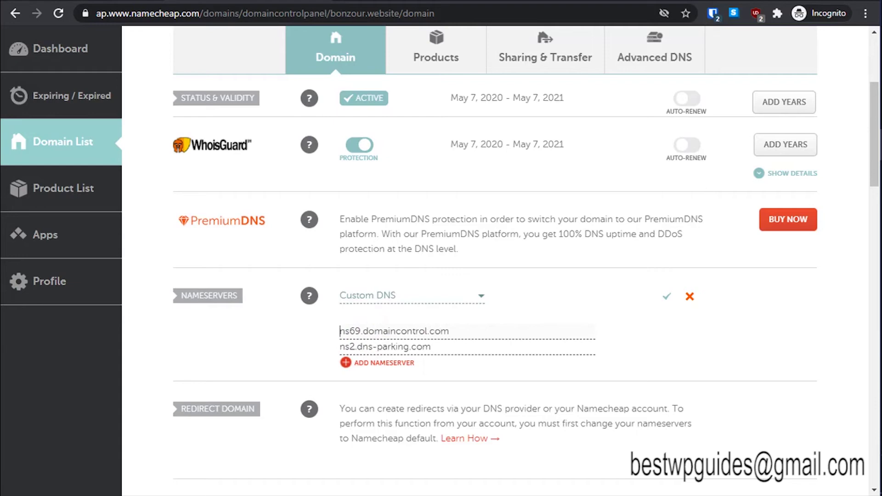
key("ctrl+Tab")
left_click_drag(511, 383, 403, 392)
key("ctrl+Tab")
left_click_drag(435, 349, 228, 347)
key("ctrl+v")
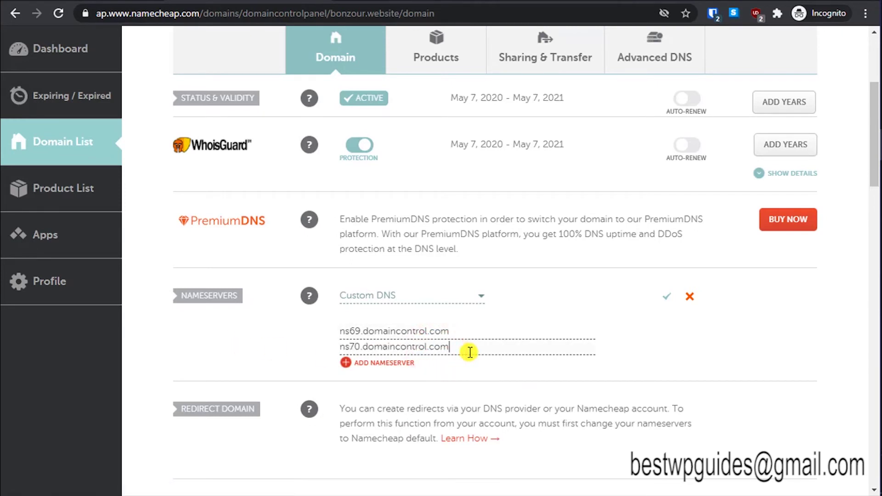
Save the custom nameservers ns69 and ns70.domaincontrol.com for bonzour.website.
left_click(667, 296)
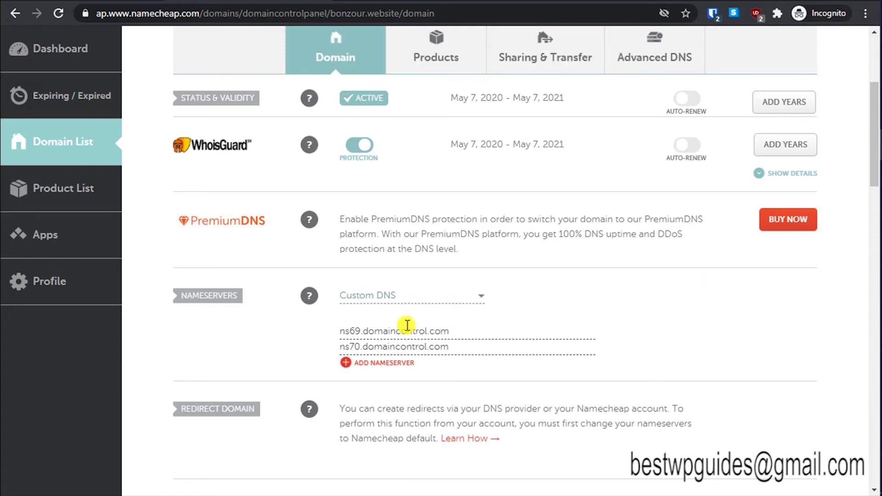
scroll(407, 325, "down", 3)
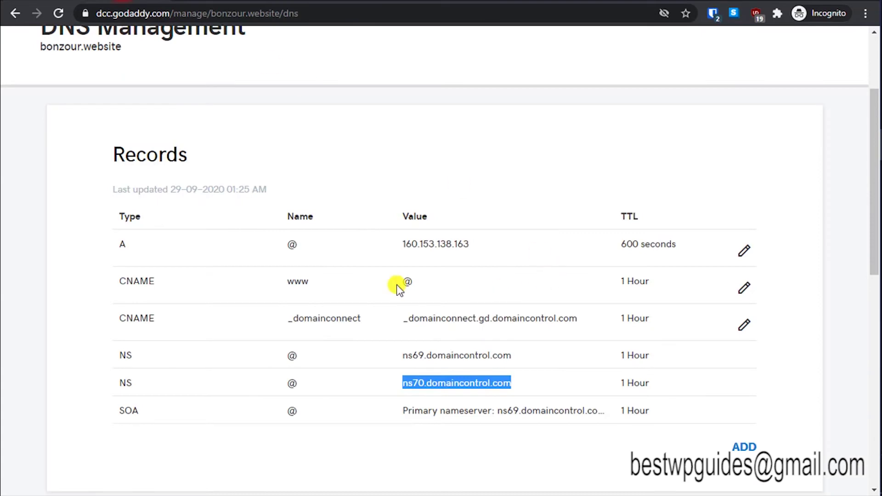
Open bonzour.website's domain settings in GoDaddy.
scroll(142, 278, "up", 3)
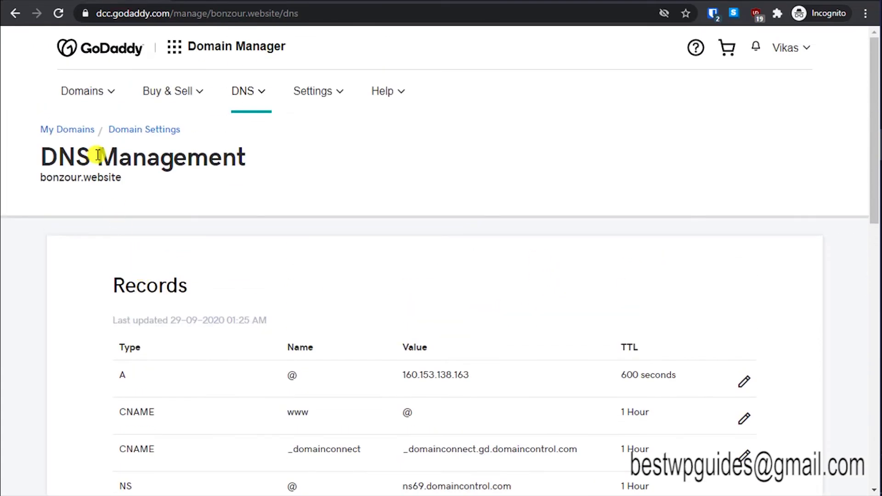
left_click(138, 130)
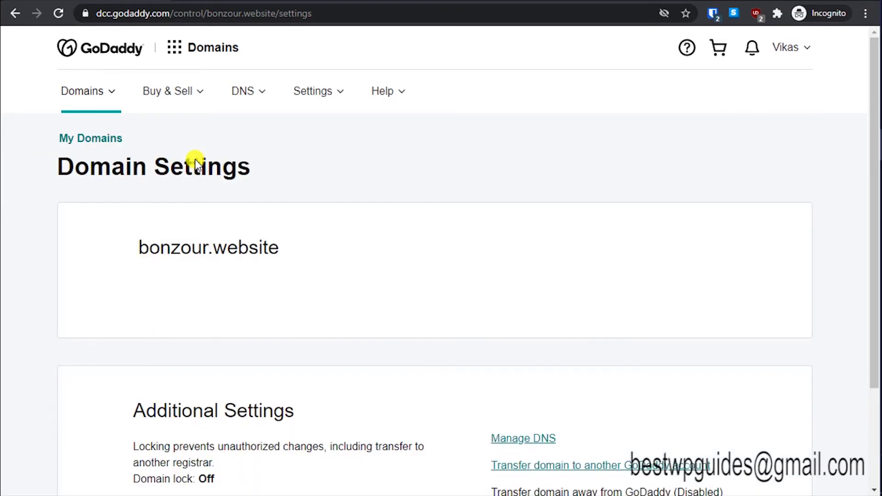
scroll(196, 160, "down", 3)
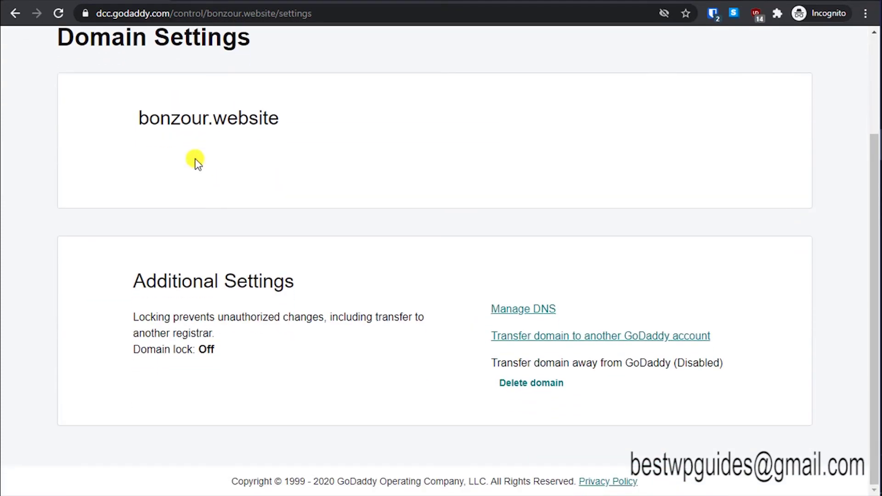
scroll(196, 159, "up", 3)
left_click(101, 146)
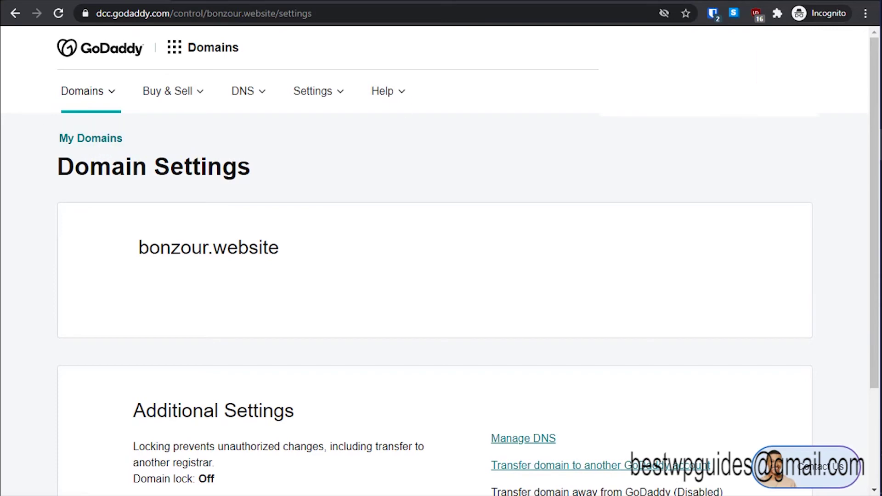
Go to My Products and manage the Managed WordPress hosting site.
left_click(798, 52)
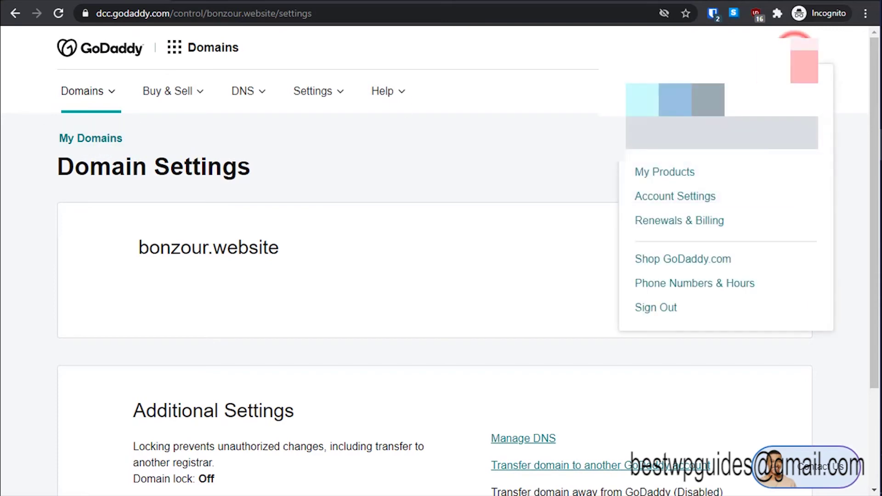
left_click(677, 176)
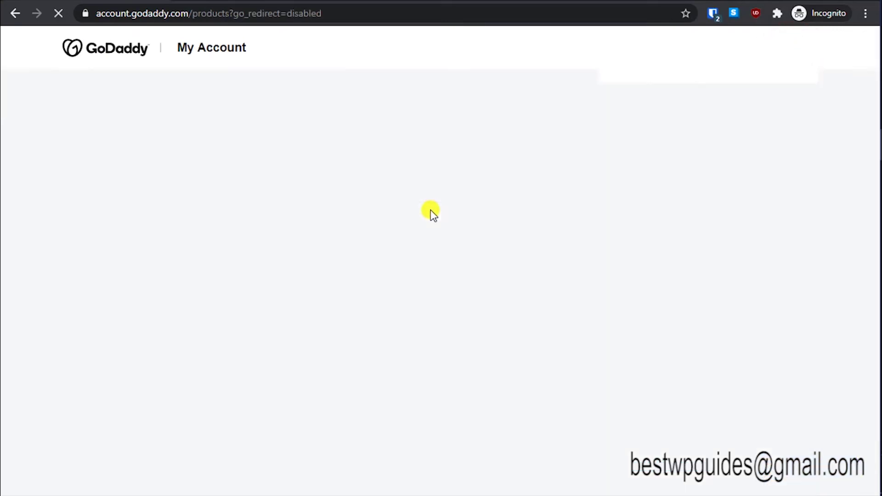
scroll(166, 346, "down", 4)
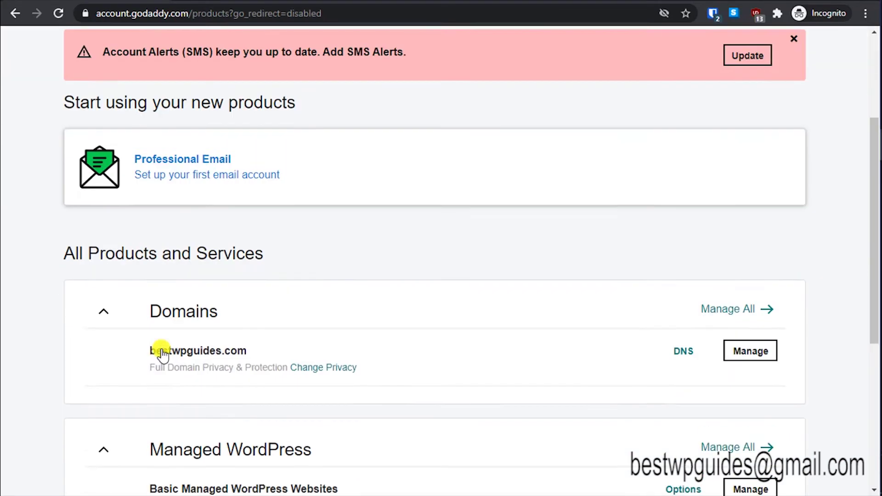
scroll(161, 349, "down", 3)
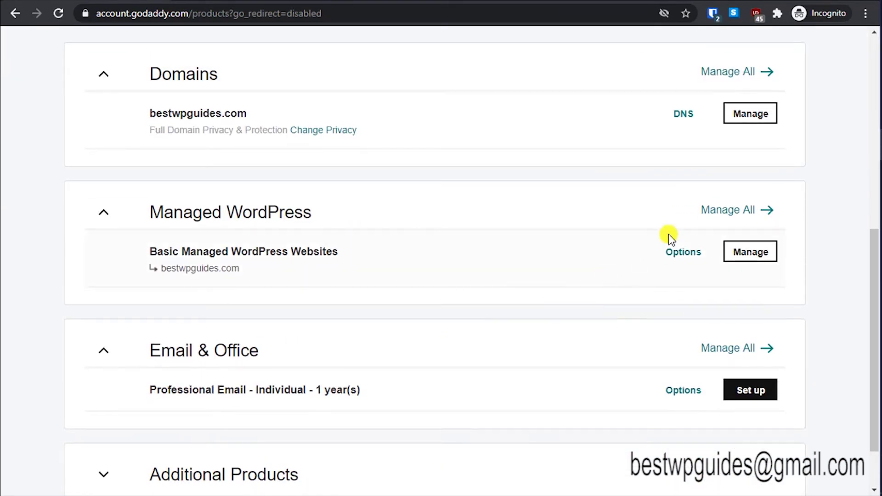
left_click(742, 251)
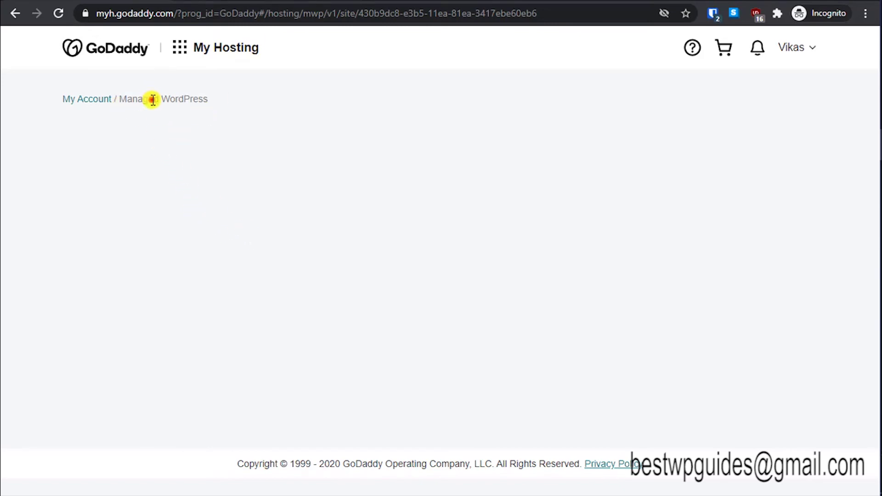
Reload the stalled hosting page and check the bestwpguides.com site's Domains panel in Settings.
left_click(57, 13)
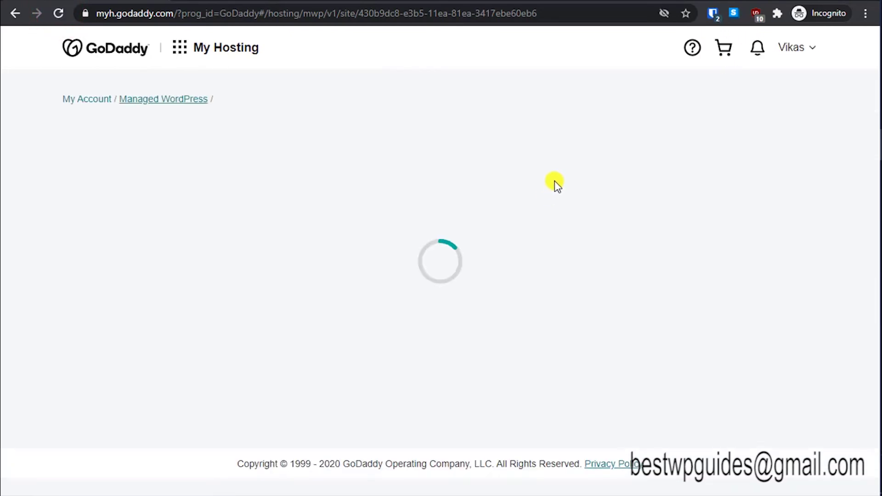
scroll(515, 212, "down", 3)
scroll(516, 212, "down", 4)
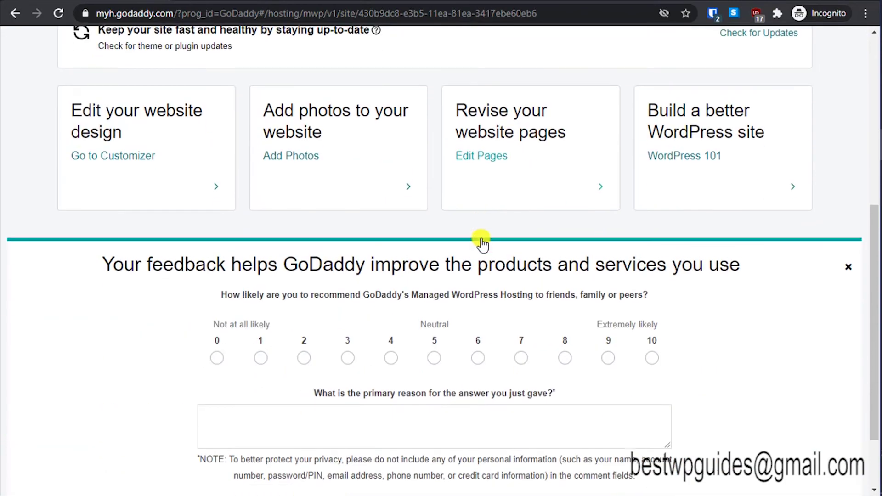
scroll(482, 240, "up", 8)
left_click(143, 146)
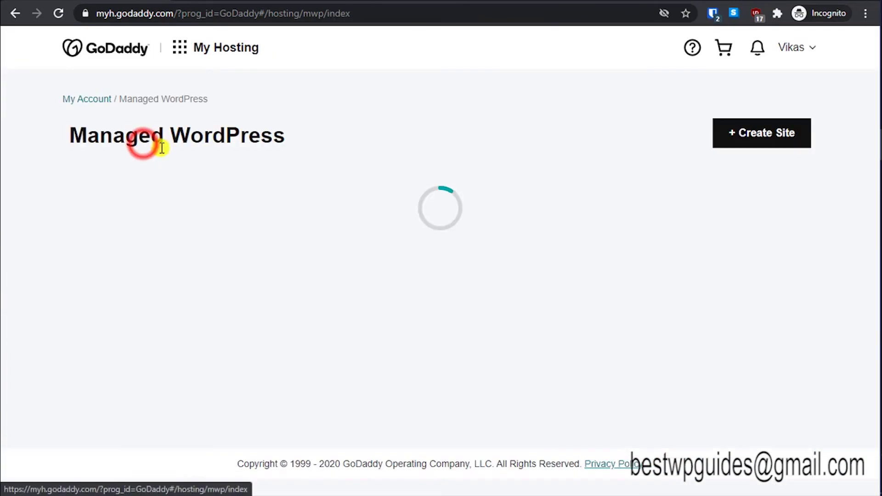
scroll(537, 240, "down", 3)
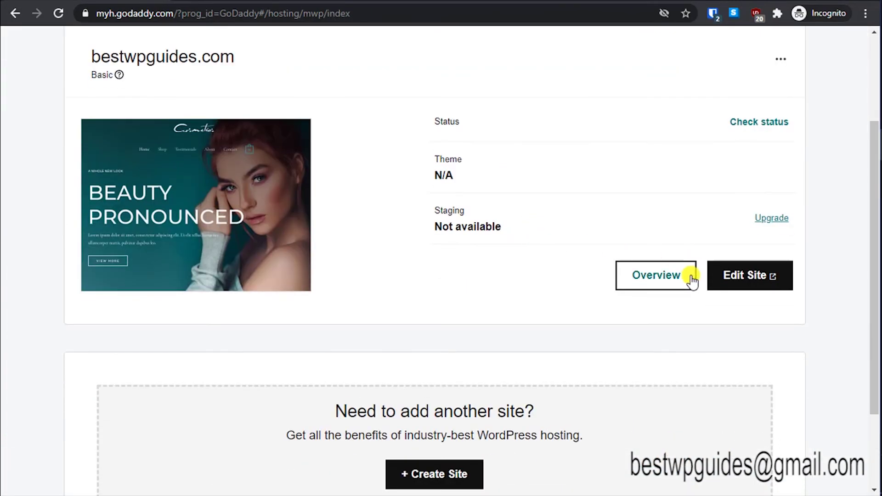
scroll(716, 264, "up", 2)
left_click(781, 130)
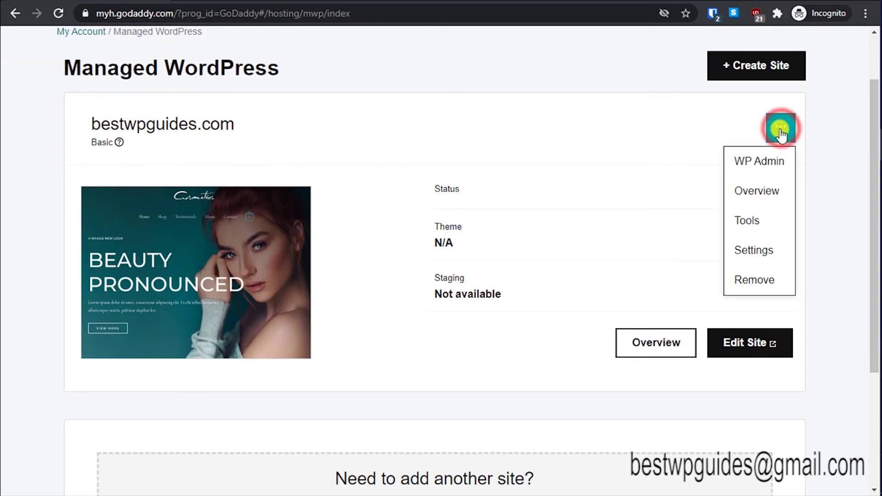
left_click(754, 252)
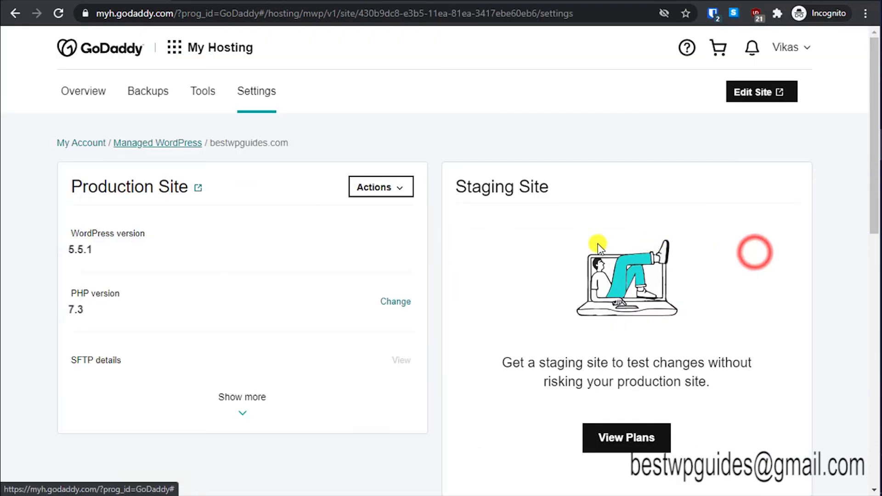
scroll(282, 294, "down", 6)
scroll(385, 287, "down", 7)
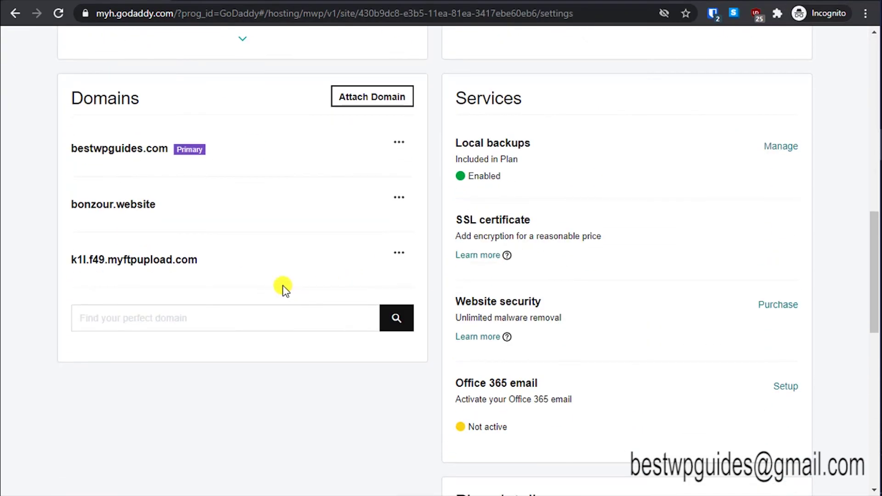
Visit bonzour.website in a new private tab and retry; it still returns DNS_PROBE_FINISHED_NXDOMAIN.
key("ctrl+Tab")
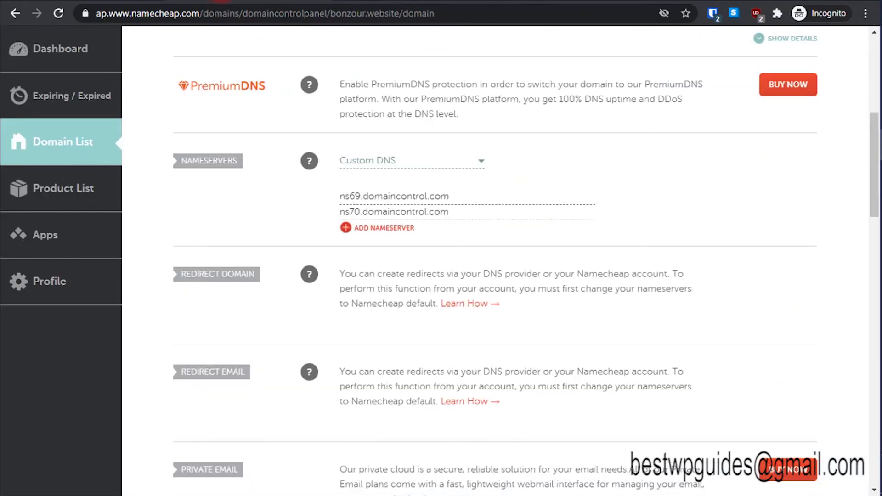
key("ctrl+t")
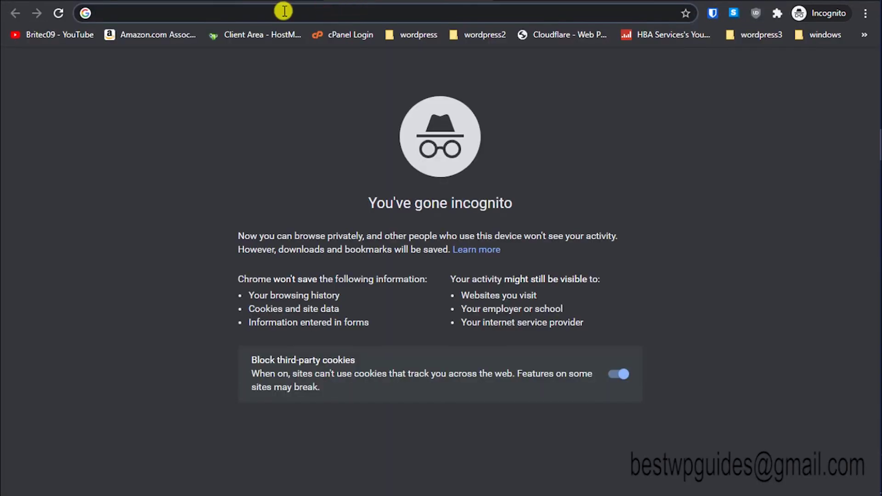
type("b=")
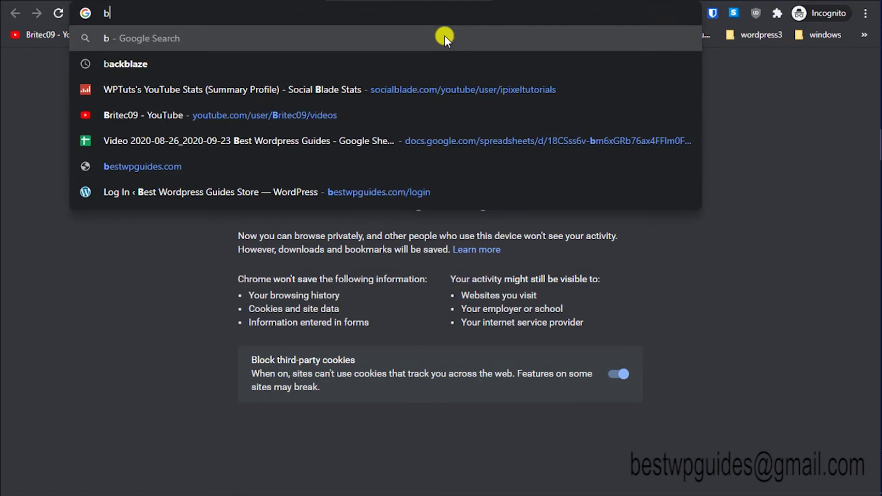
key("BackSpace")
key("BackSpace")
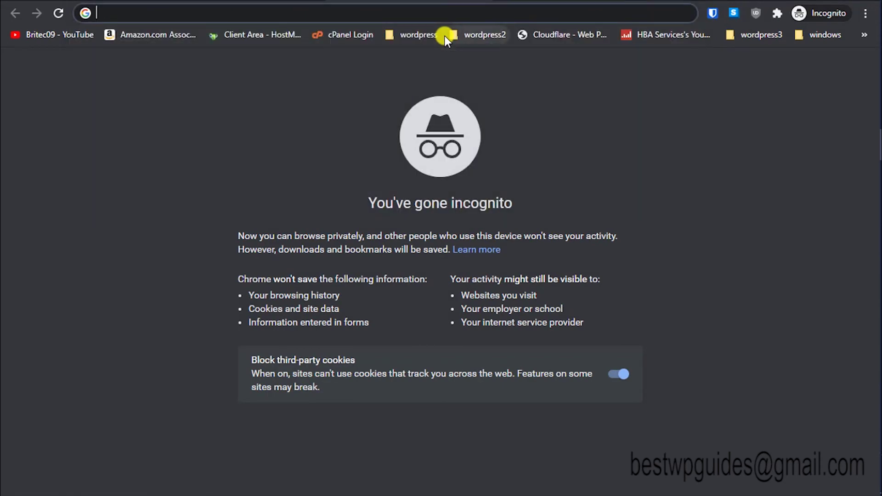
type("bonzour")
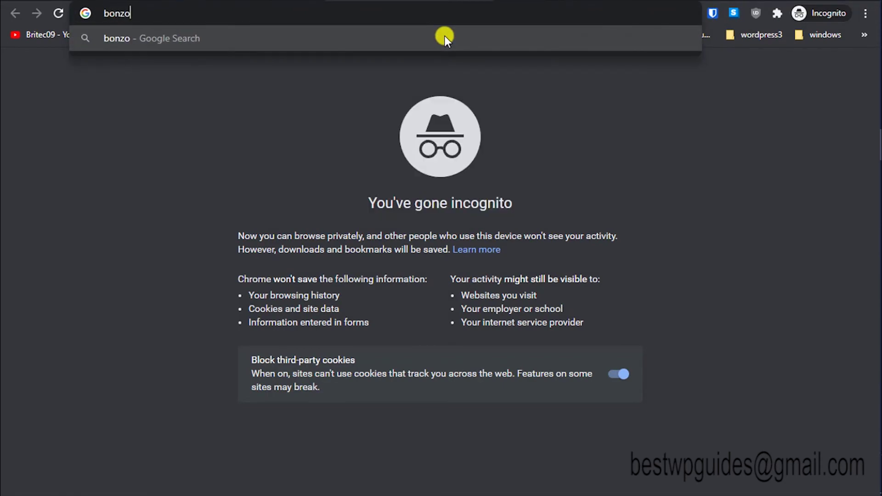
type("en")
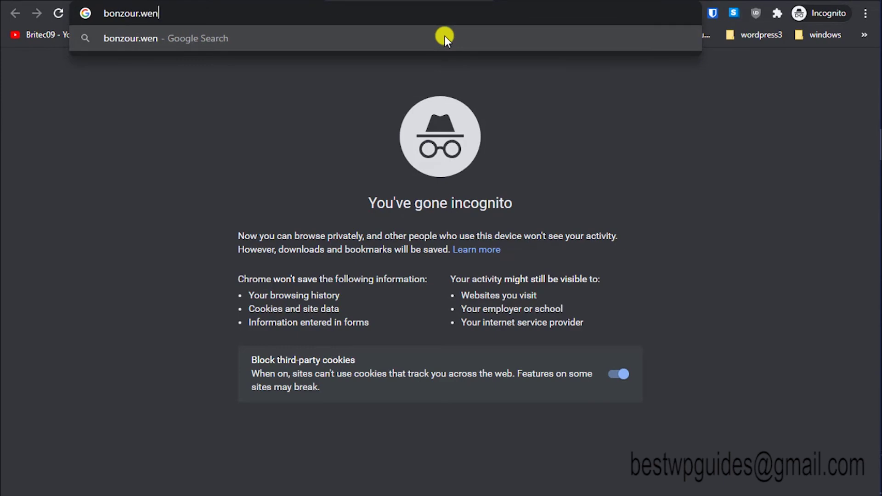
key("BackSpace")
type("bsite")
key("Return")
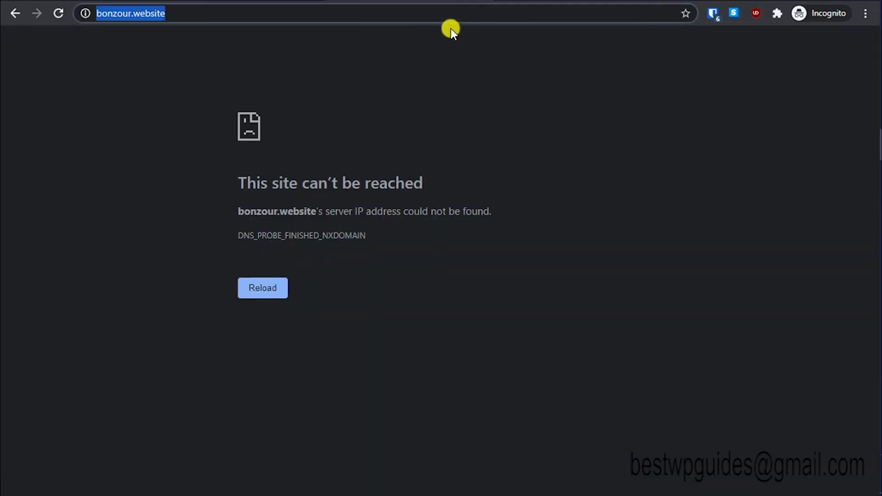
left_click(271, 299)
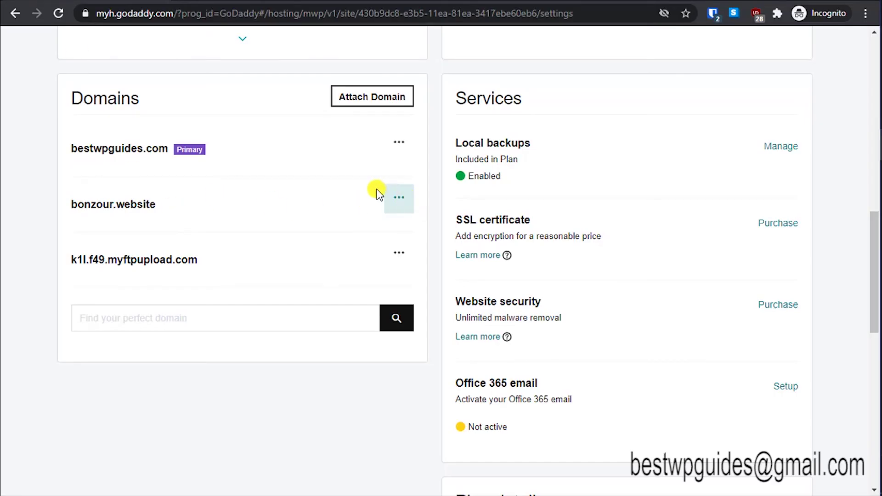
left_click(396, 200)
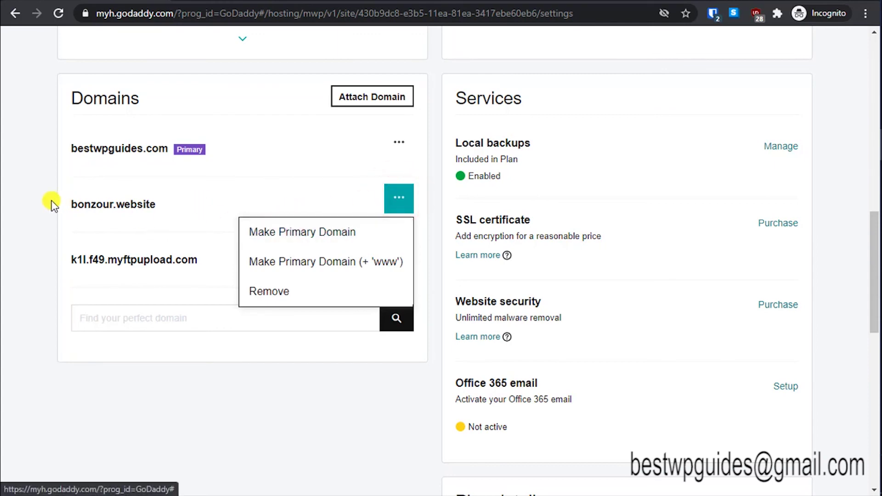
left_click(3, 201)
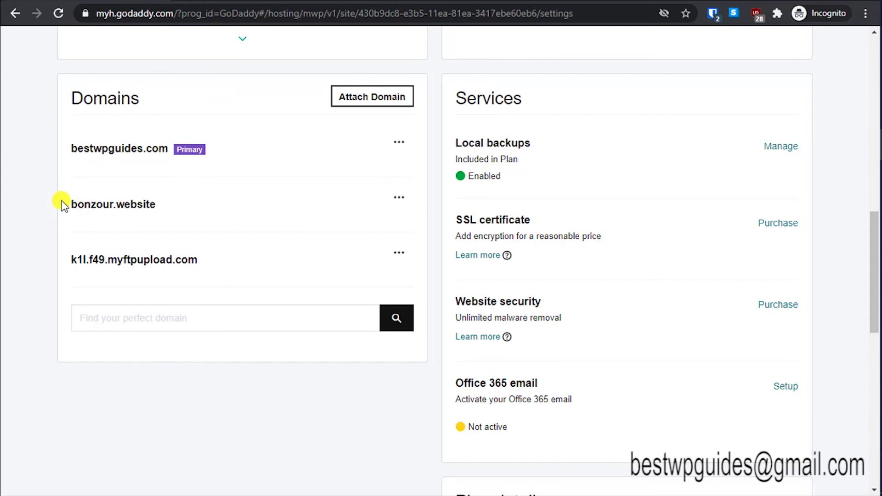
scroll(20, 203, "up", 15)
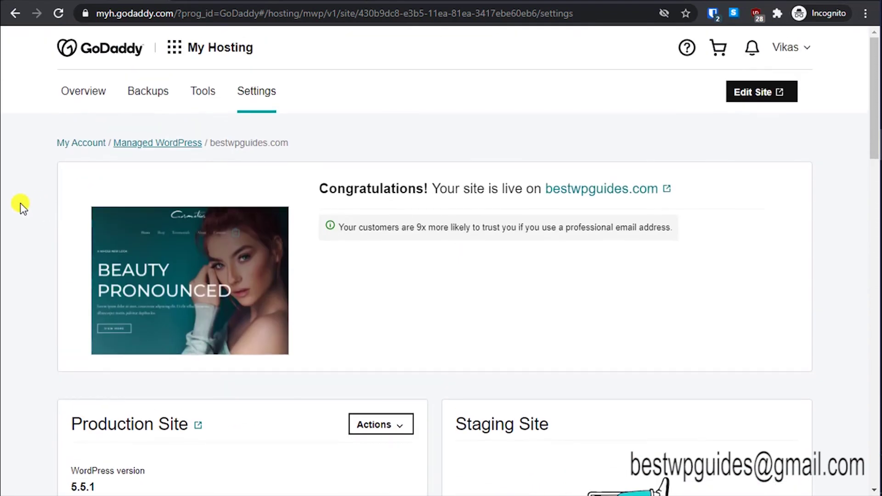